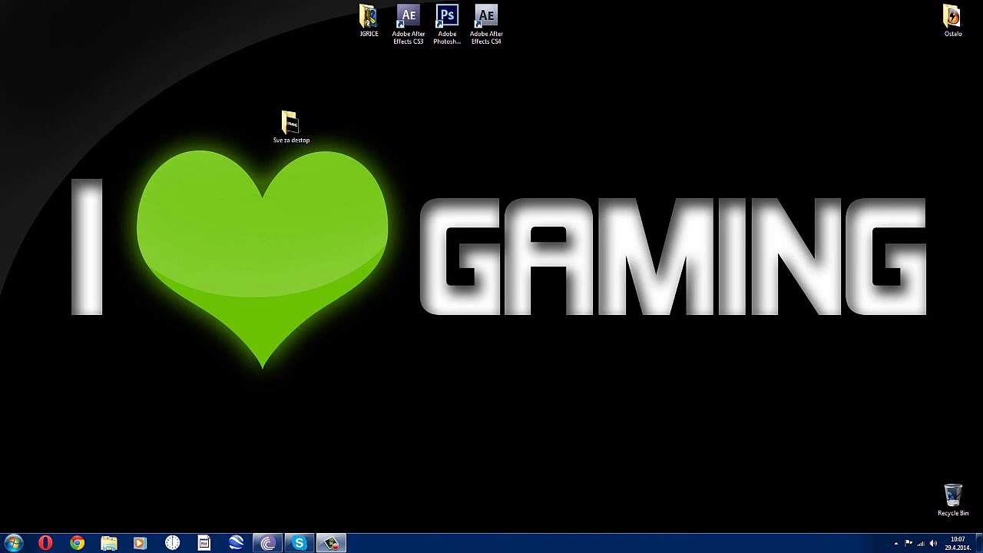
{"action": "left_click_drag", "start_coordinate": [289, 123], "coordinate": [330, 17]}
{"action": "left_click_drag", "start_coordinate": [308, 141], "coordinate": [295, 129]}
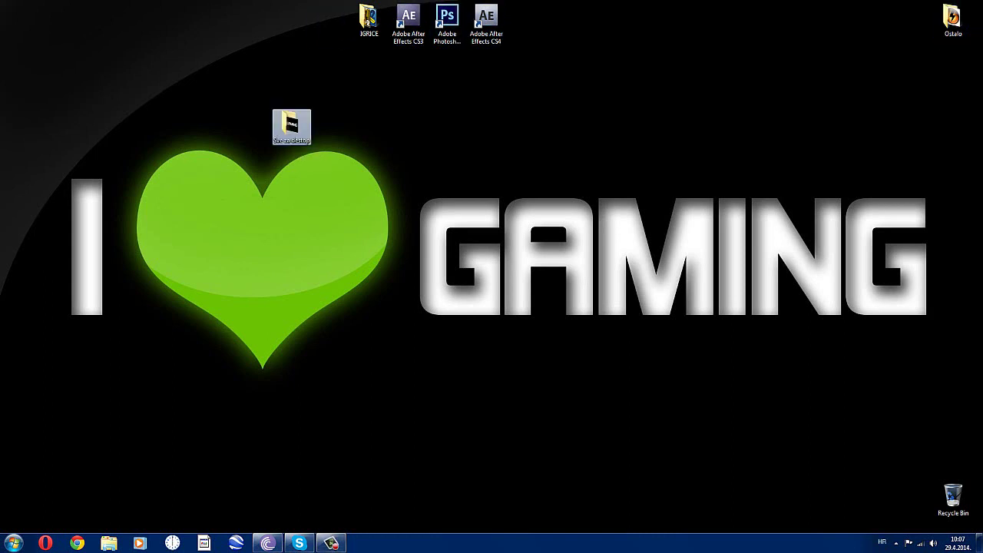
Step: Create a new folder on the desktop and name it Adobe
{"action": "right_click", "coordinate": [518, 137]}
{"action": "mouse_move", "coordinate": [576, 234]}
{"action": "left_click", "coordinate": [645, 234]}
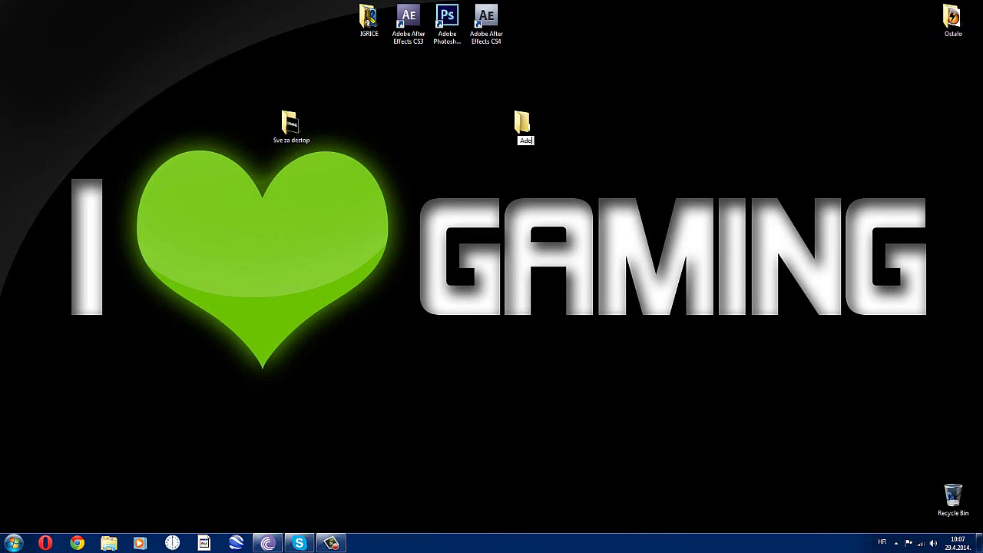
{"action": "key", "text": "Return"}
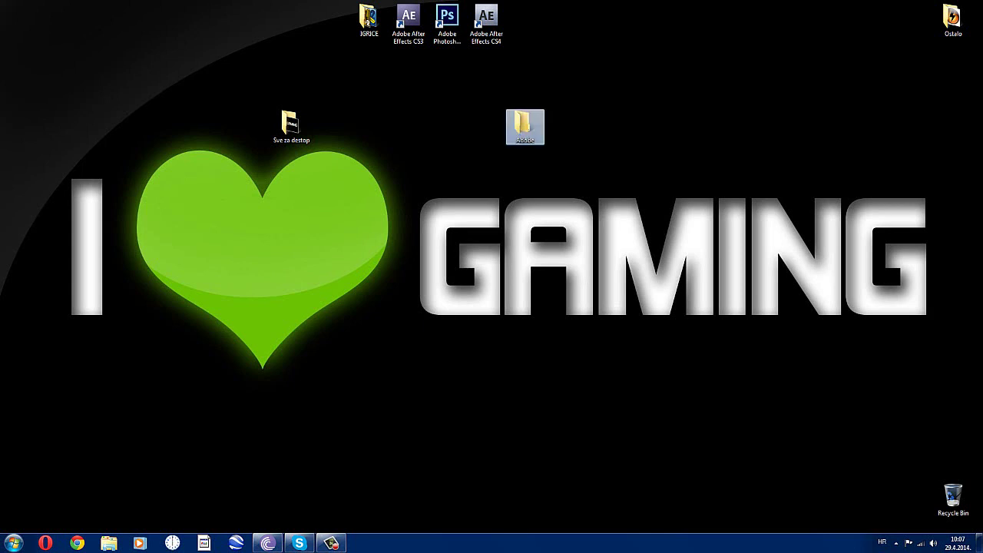
Step: Move the two After Effects shortcuts and the Photoshop shortcut into the Adobe folder, and place that folder beside IGRICE
{"action": "left_click_drag", "start_coordinate": [593, 56], "coordinate": [396, 32]}
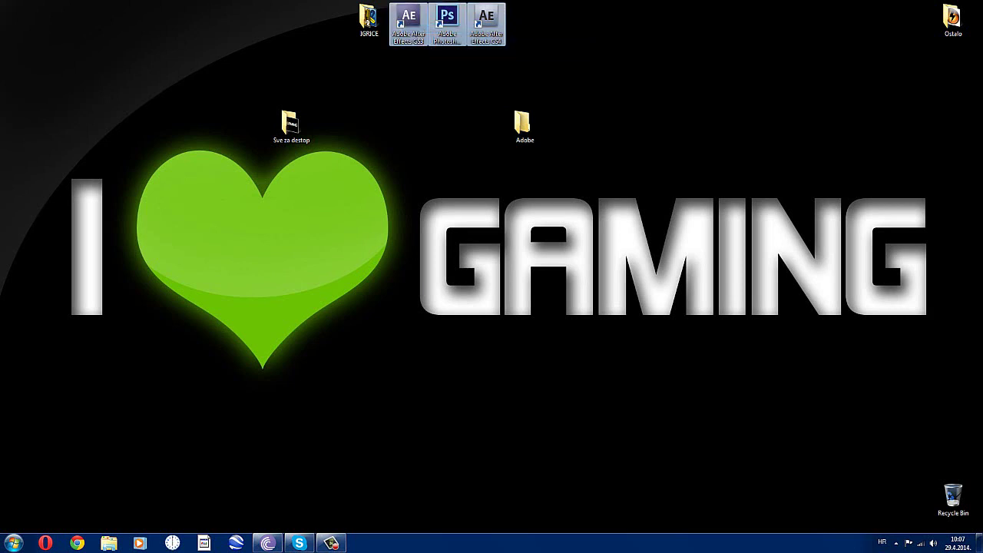
{"action": "right_click", "coordinate": [407, 21]}
{"action": "left_click", "coordinate": [432, 166]}
{"action": "double_click", "coordinate": [524, 125]}
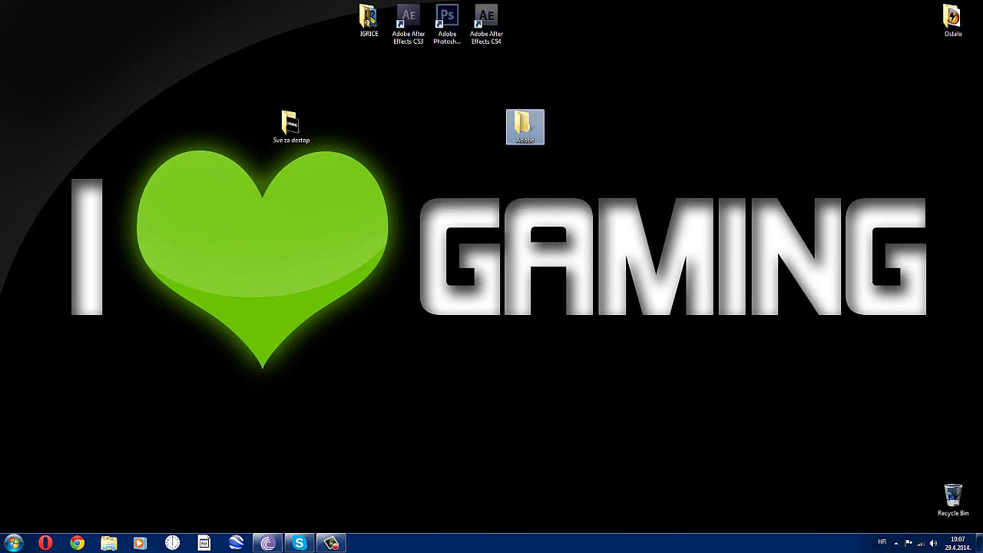
{"action": "right_click", "coordinate": [511, 114]}
{"action": "left_click", "coordinate": [540, 323]}
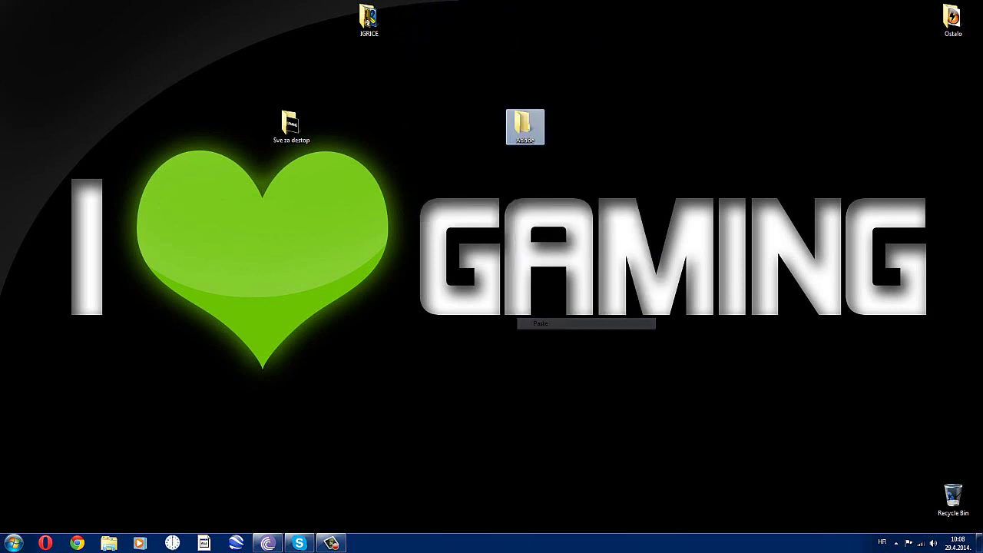
{"action": "left_click_drag", "start_coordinate": [525, 125], "coordinate": [408, 21]}
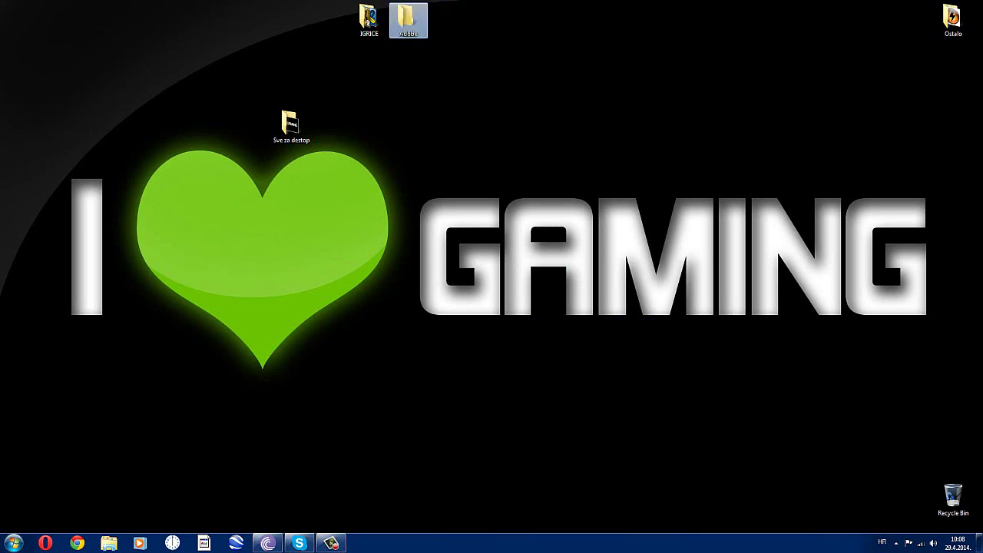
Step: Look through the contents of the desktop folders IGRICE and Ostalo, closing each window again
{"action": "double_click", "coordinate": [368, 19]}
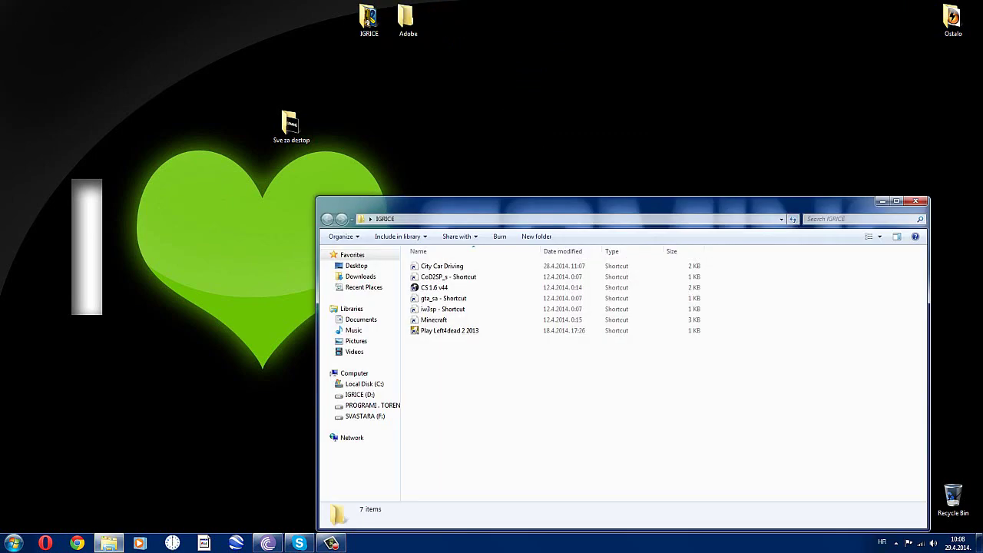
{"action": "left_click", "coordinate": [915, 201]}
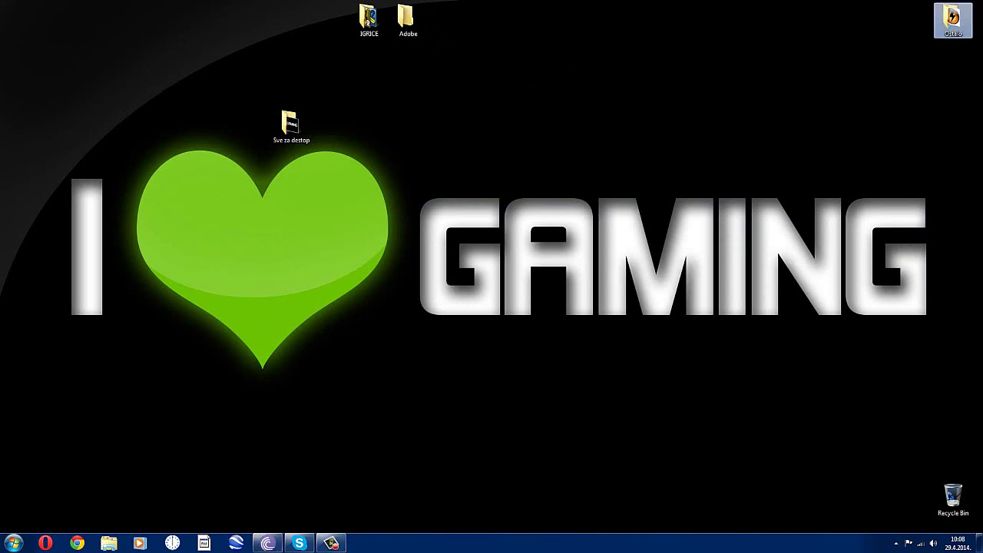
{"action": "double_click", "coordinate": [951, 19]}
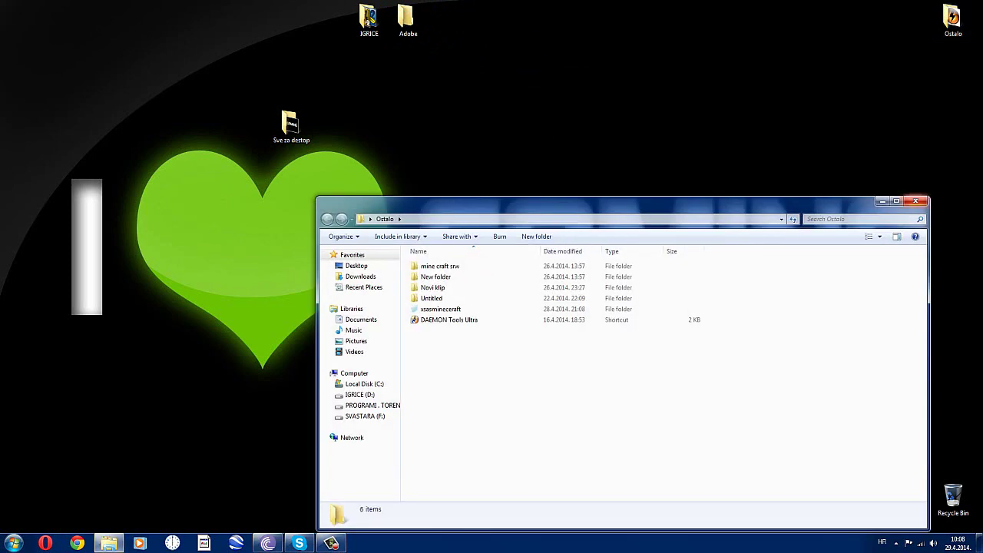
{"action": "left_click", "coordinate": [916, 201]}
Step: Reposition the Sve za destop folder over the wallpaper's green heart and open it to view its contents
{"action": "left_click_drag", "start_coordinate": [291, 123], "coordinate": [369, 234]}
{"action": "double_click", "coordinate": [368, 233]}
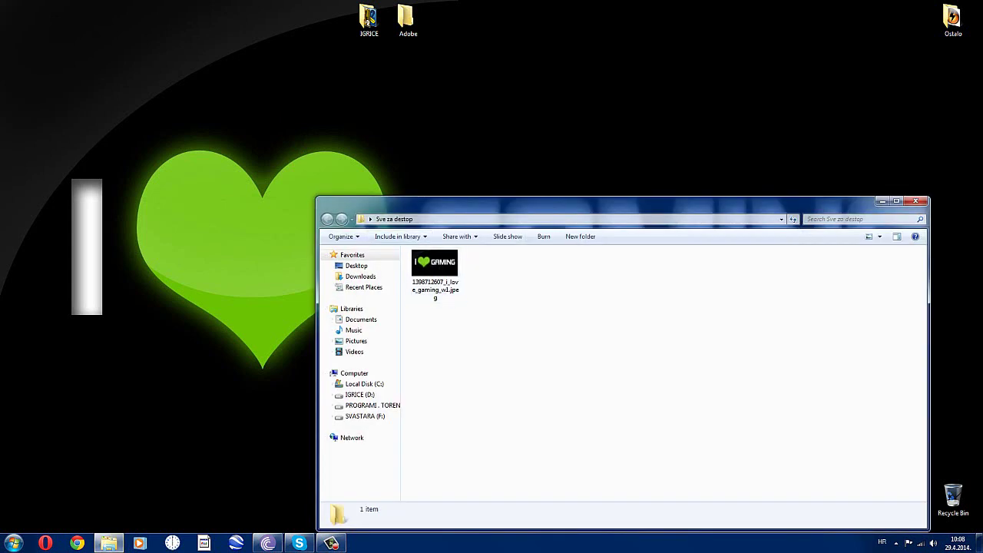
{"action": "right_click", "coordinate": [520, 114]}
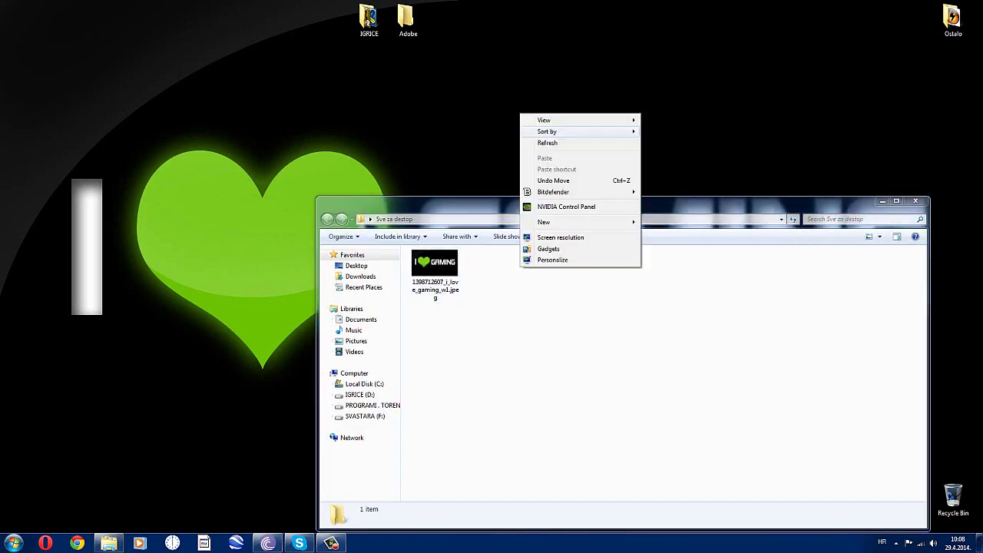
{"action": "left_click", "coordinate": [552, 143]}
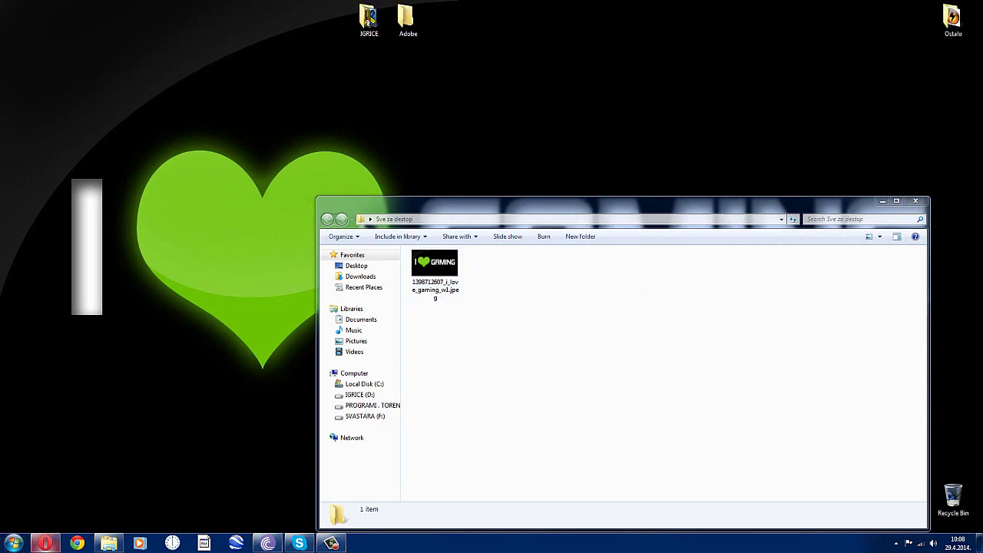
Step: Switch to Opera and search Google for "green folder icon"
{"action": "left_click", "coordinate": [45, 543]}
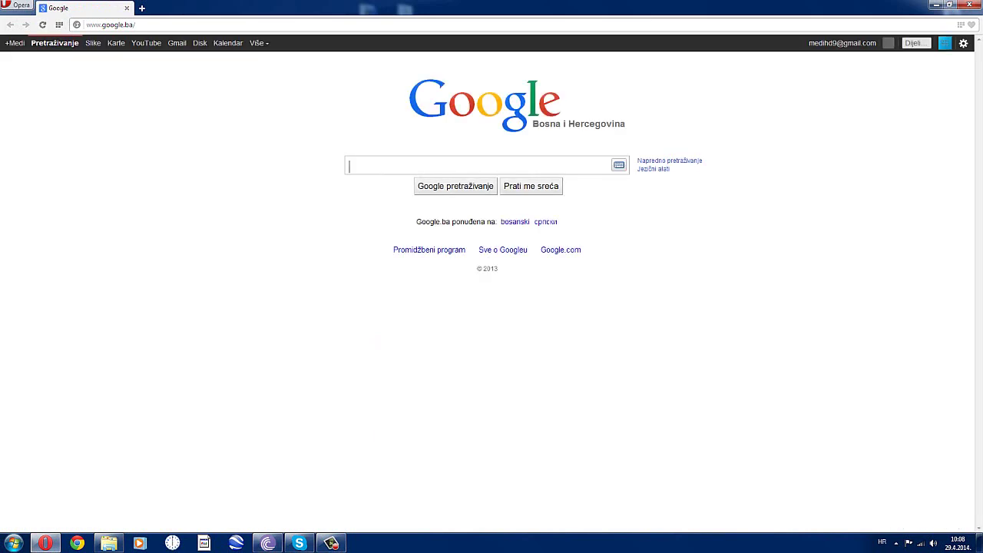
{"action": "mouse_move", "coordinate": [491, 7]}
{"action": "left_mouse_down"}
{"action": "mouse_move", "coordinate": [485, 229]}
{"action": "mouse_move", "coordinate": [521, 395]}
{"action": "mouse_move", "coordinate": [493, 1]}
{"action": "left_mouse_up"}
{"action": "type", "text": "green f"}
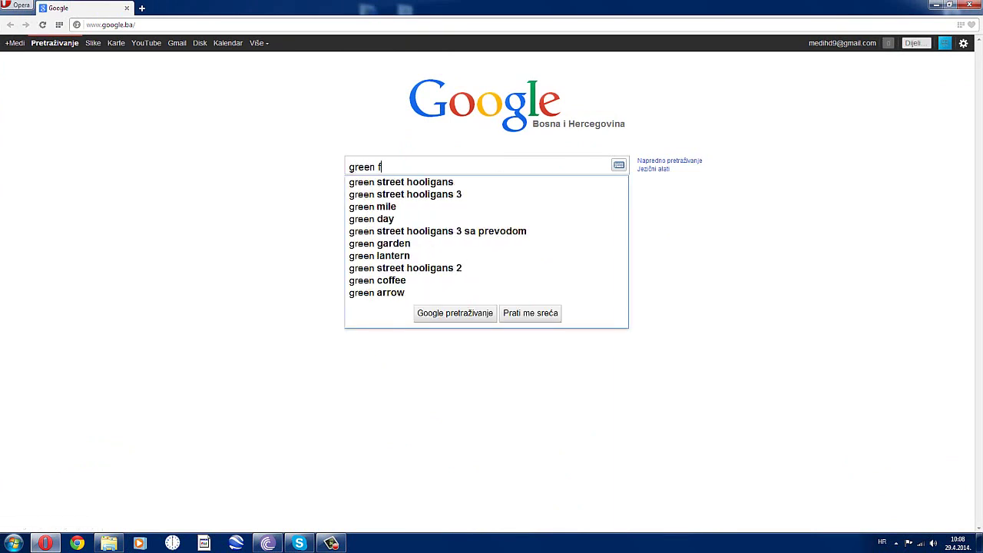
{"action": "type", "text": "older icon"}
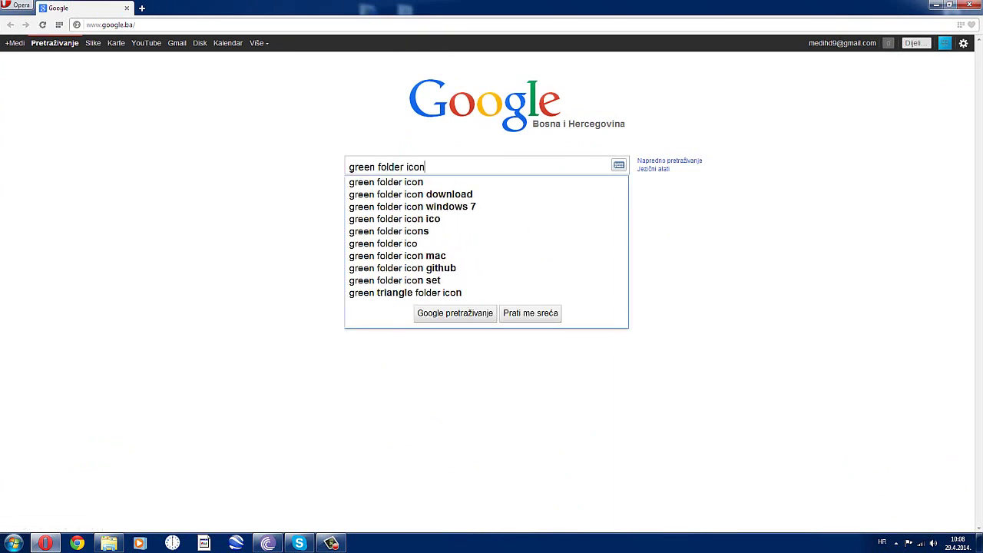
{"action": "key", "text": "Return"}
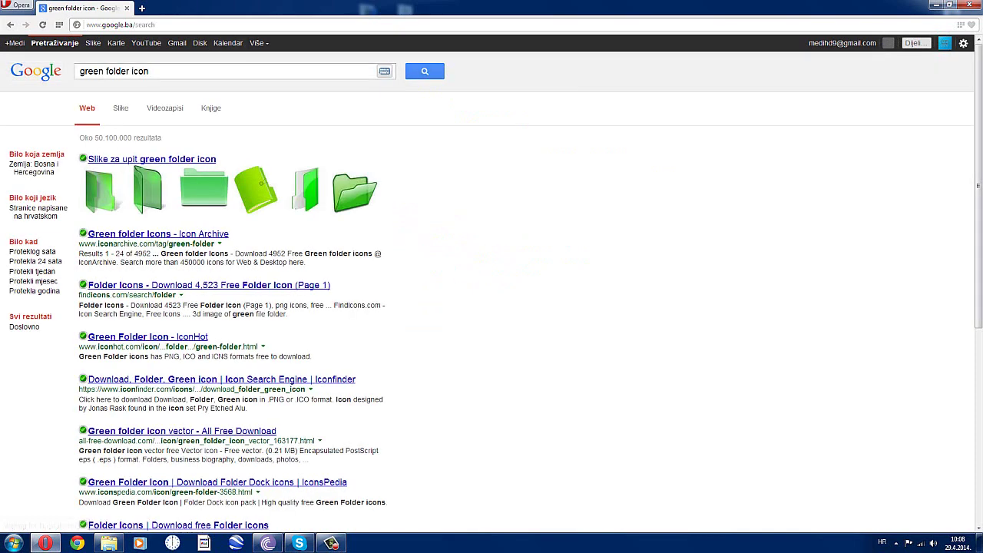
Step: Open the Icon Archive green folder results and download the Folder flower green icon in ICO format
{"action": "left_click", "coordinate": [158, 233]}
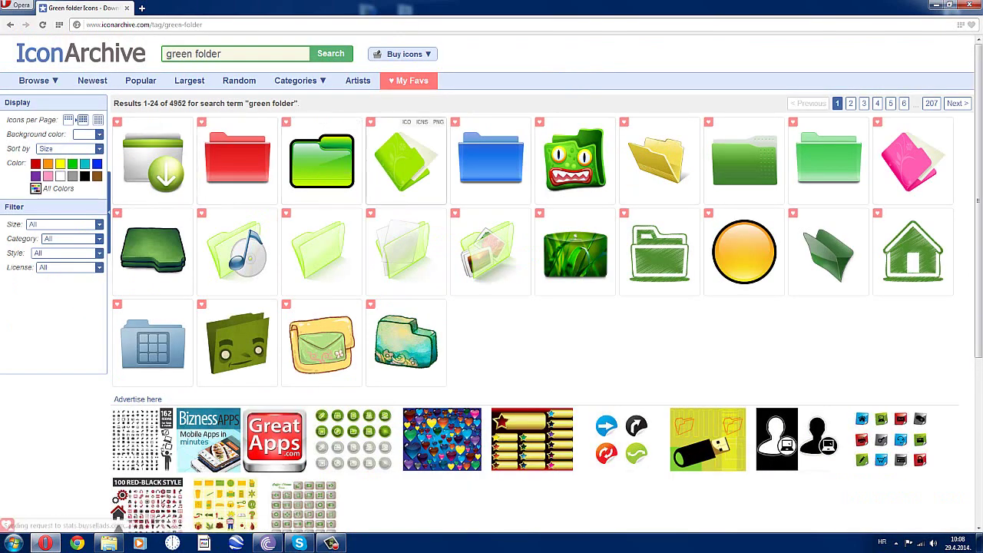
{"action": "left_click", "coordinate": [405, 159]}
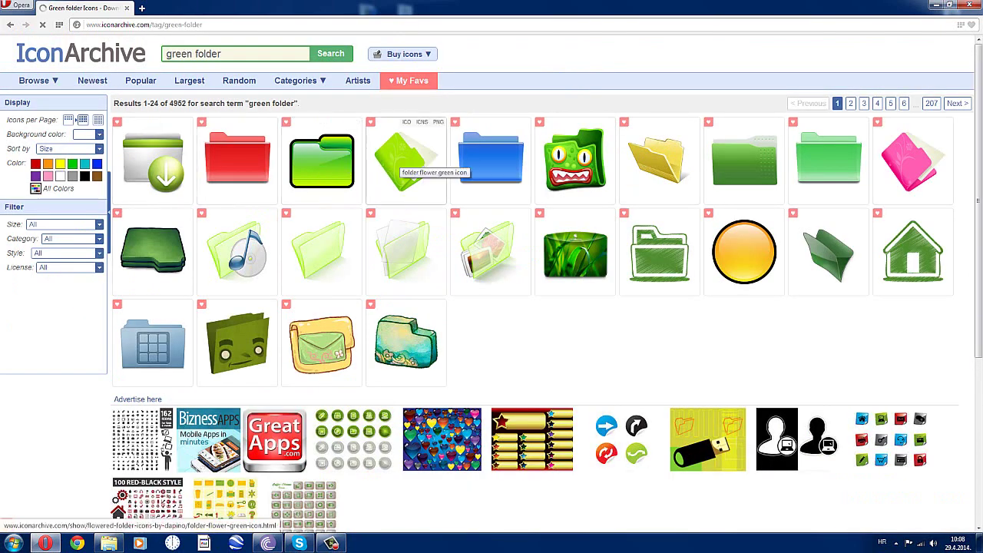
{"action": "scroll", "coordinate": [372, 375], "scroll_direction": "down", "scroll_amount": 3}
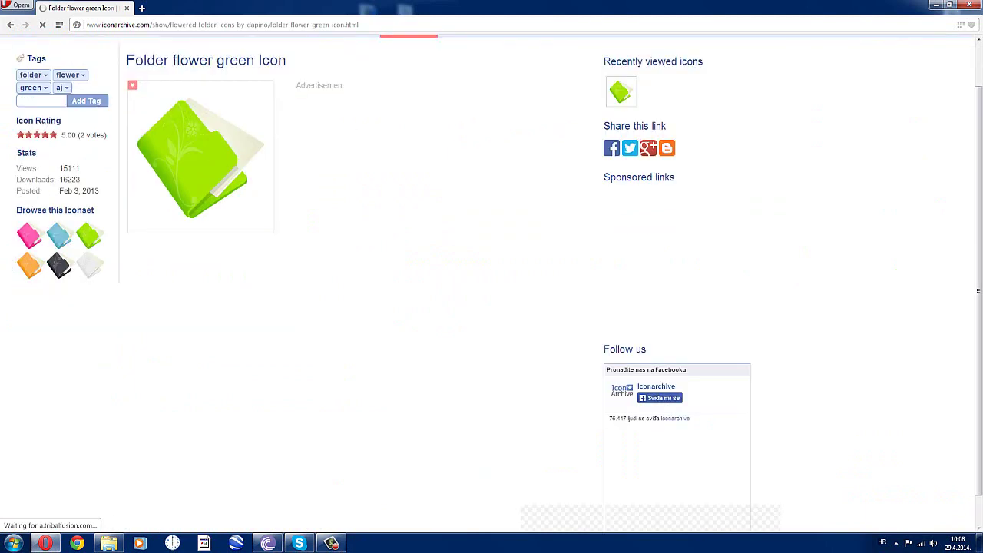
{"action": "scroll", "coordinate": [372, 375], "scroll_direction": "down", "scroll_amount": 2}
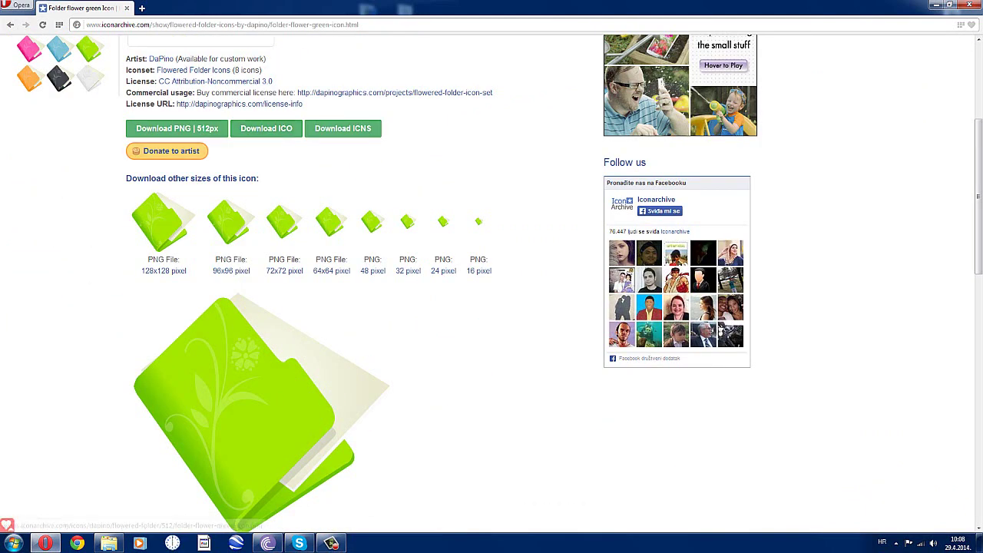
{"action": "left_click", "coordinate": [266, 128]}
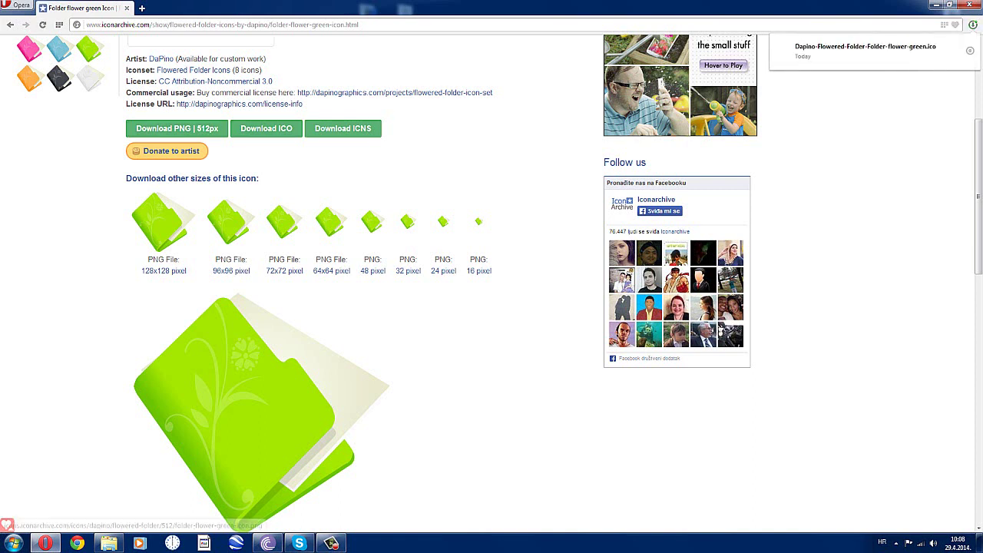
Step: In Windows Explorer, move Dapino-Flowered-Folder-Folder-flower-green.ico from Downloads into the desktop folder Sve za destop, and check that folder's contents
{"action": "left_click", "coordinate": [108, 543]}
{"action": "left_click", "coordinate": [360, 276]}
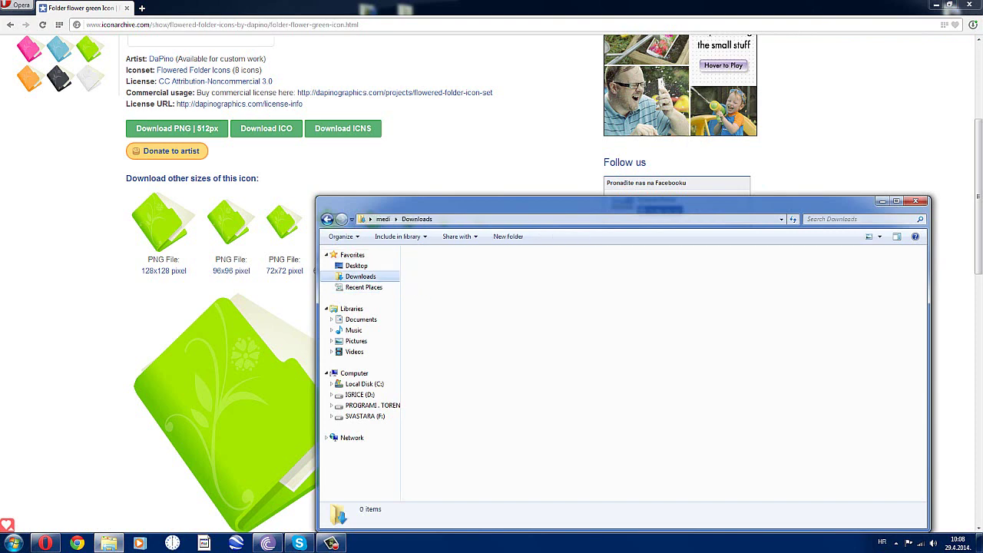
{"action": "left_click", "coordinate": [660, 288]}
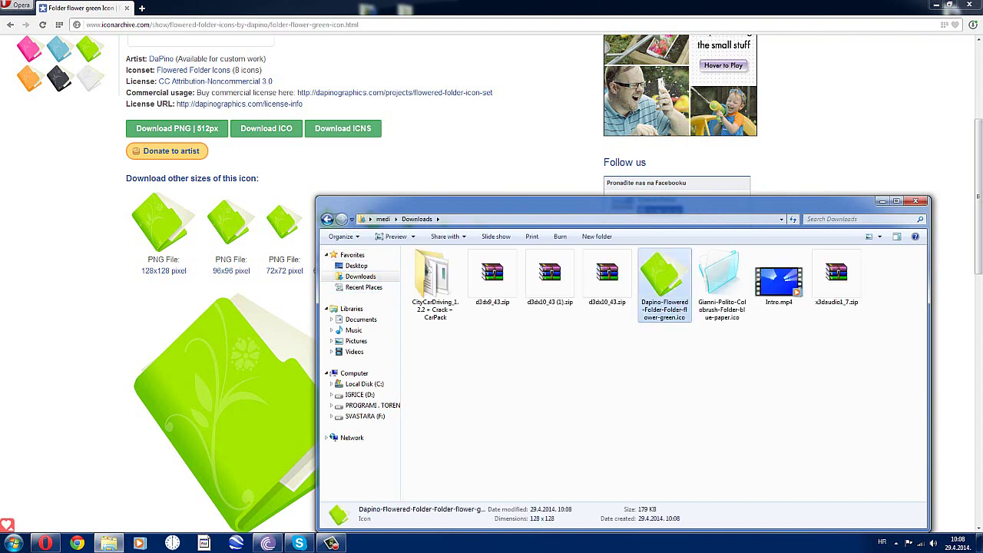
{"action": "right_click", "coordinate": [658, 291]}
{"action": "left_click", "coordinate": [680, 449]}
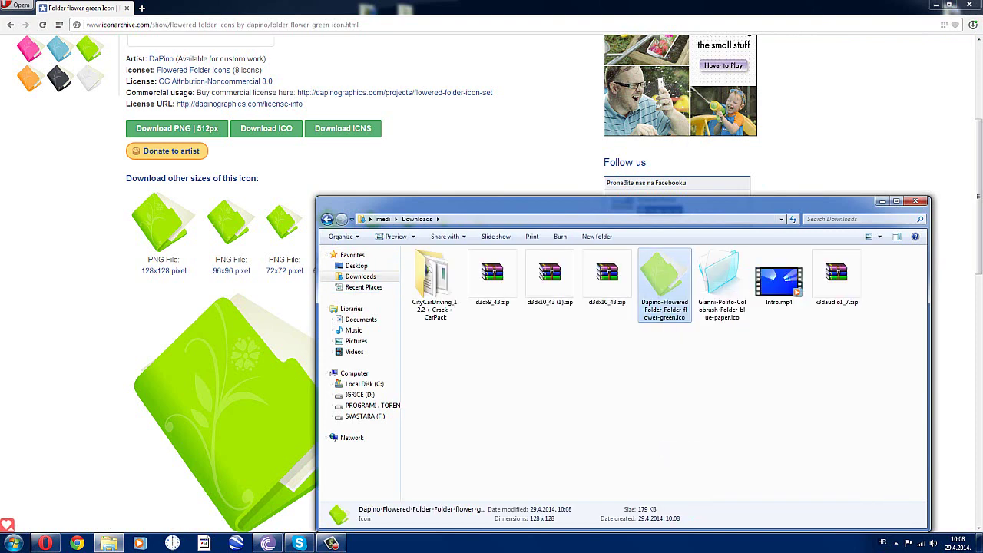
{"action": "left_click", "coordinate": [936, 4]}
{"action": "left_click_drag", "start_coordinate": [614, 201], "coordinate": [588, 357]}
{"action": "right_click", "coordinate": [375, 248]}
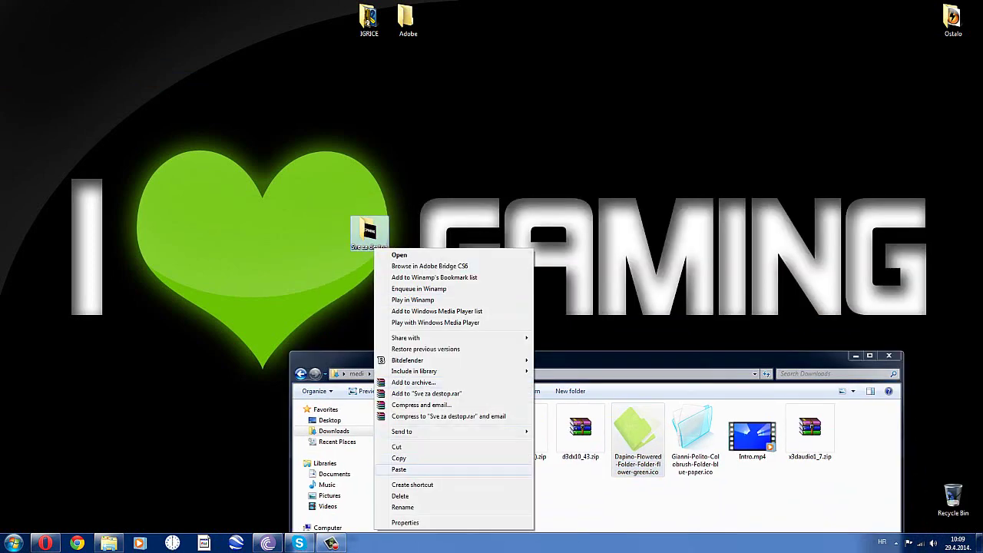
{"action": "left_click", "coordinate": [399, 469]}
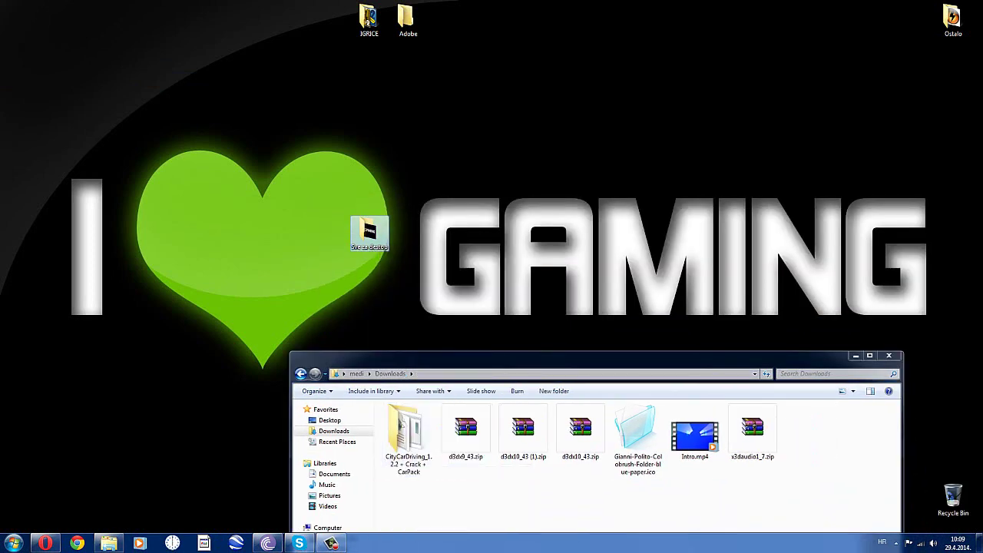
{"action": "double_click", "coordinate": [369, 233]}
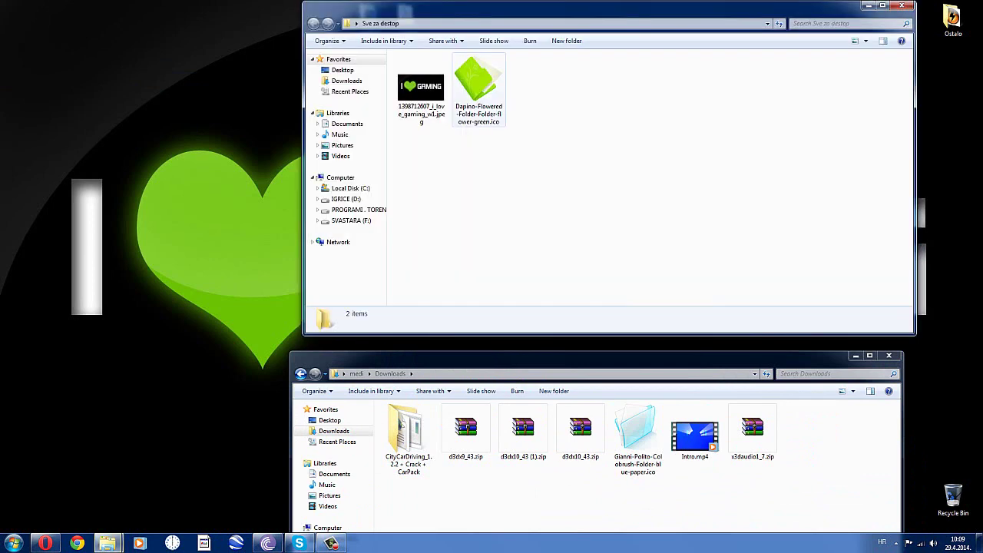
{"action": "left_click", "coordinate": [867, 5]}
Step: Place the Ostalo folder beside Adobe on the desktop, and move the Sve za destop folder to the SVASTARA (F:) drive
{"action": "left_click_drag", "start_coordinate": [952, 17], "coordinate": [449, 19]}
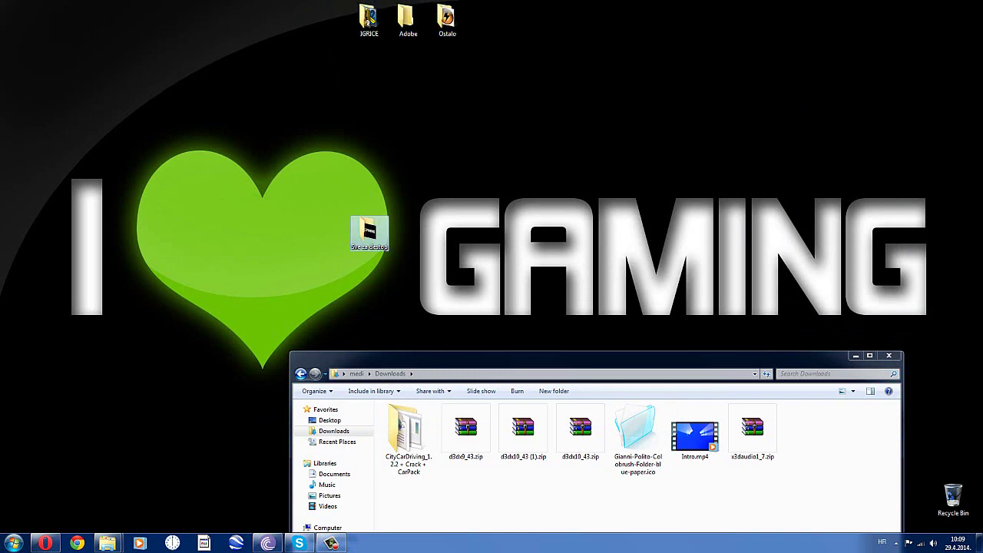
{"action": "right_click", "coordinate": [367, 222]}
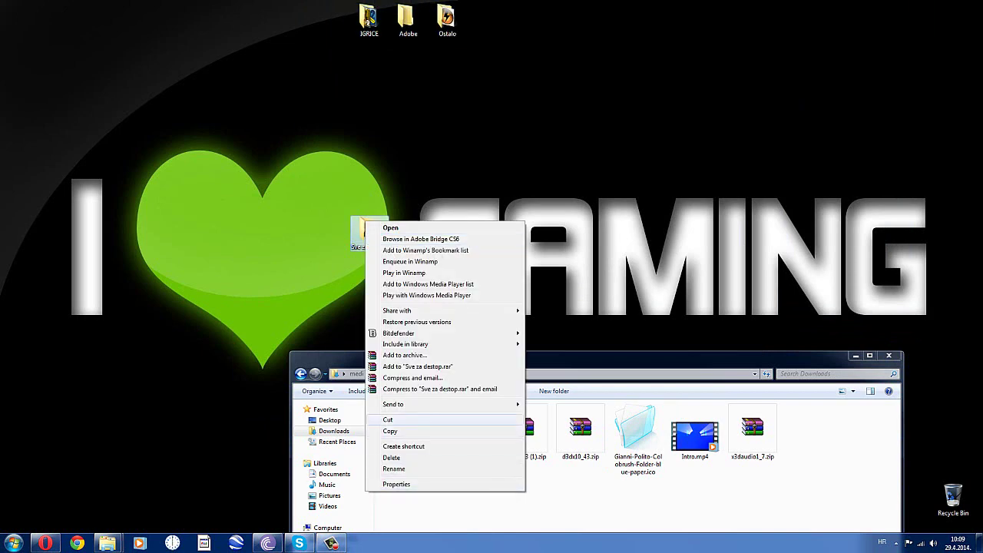
{"action": "left_click", "coordinate": [401, 420]}
{"action": "left_click_drag", "start_coordinate": [401, 357], "coordinate": [516, 115]}
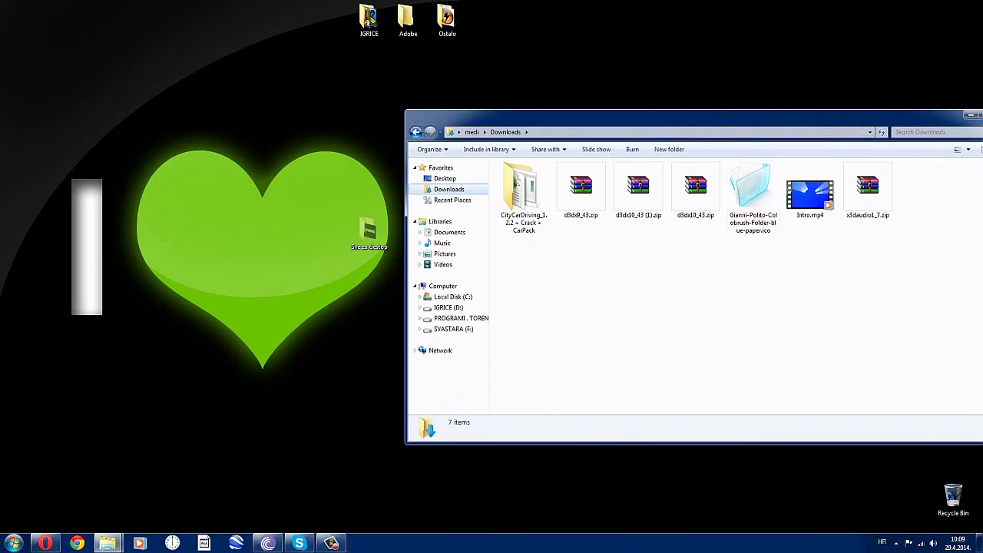
{"action": "left_click", "coordinate": [453, 329]}
{"action": "right_click", "coordinate": [555, 373]}
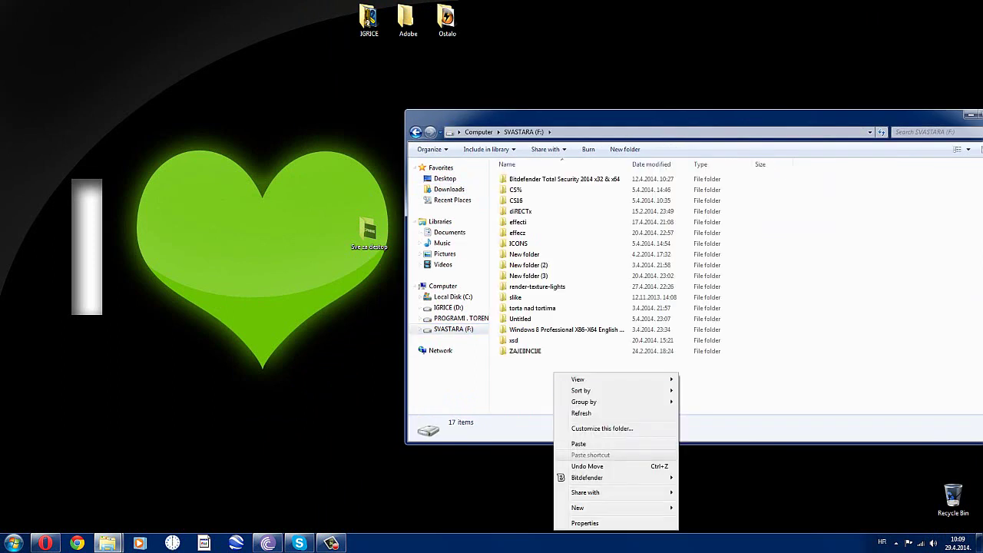
{"action": "left_click", "coordinate": [584, 444]}
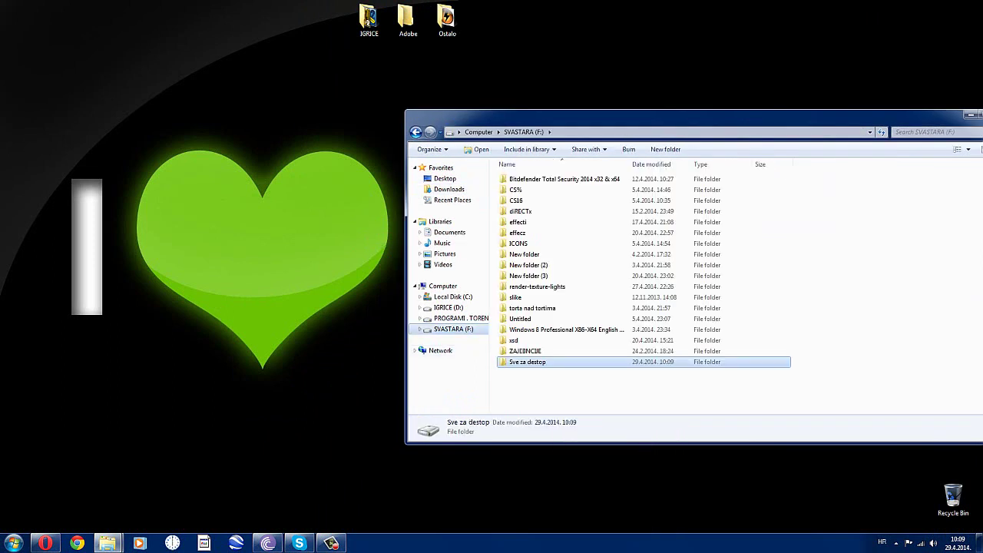
{"action": "left_click_drag", "start_coordinate": [40, 314], "coordinate": [407, 258]}
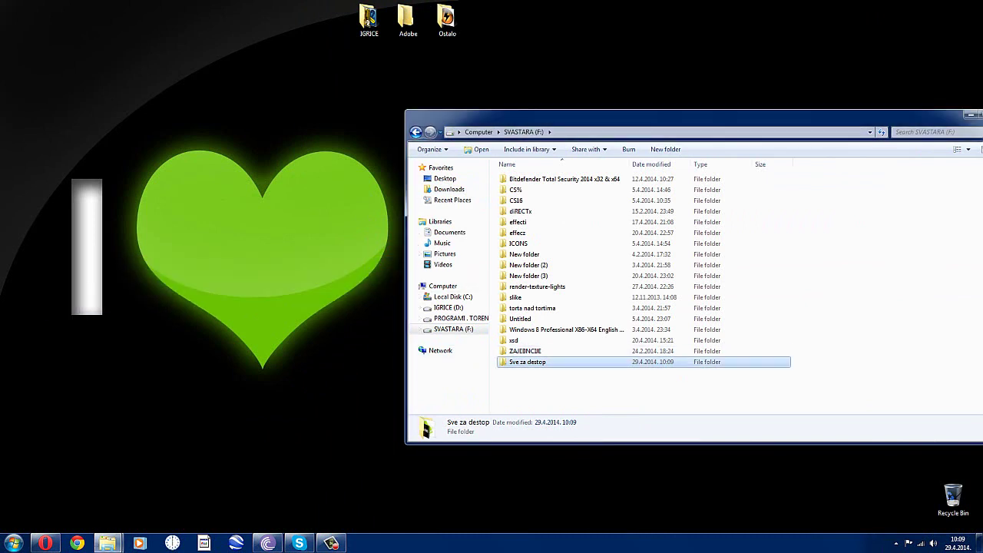
Step: Open the Change Icon settings in the properties of the Ostalo desktop folder
{"action": "right_click", "coordinate": [451, 6]}
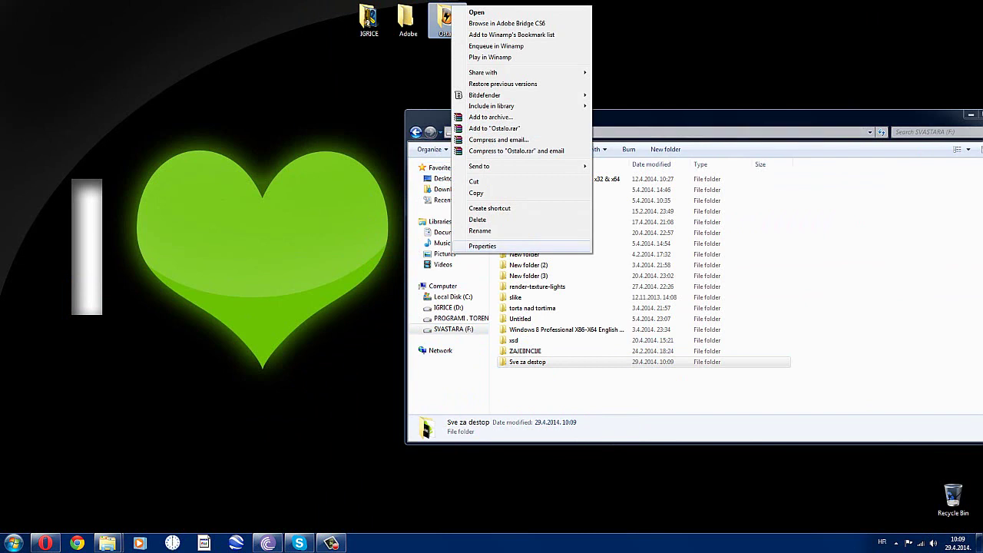
{"action": "left_click", "coordinate": [482, 246]}
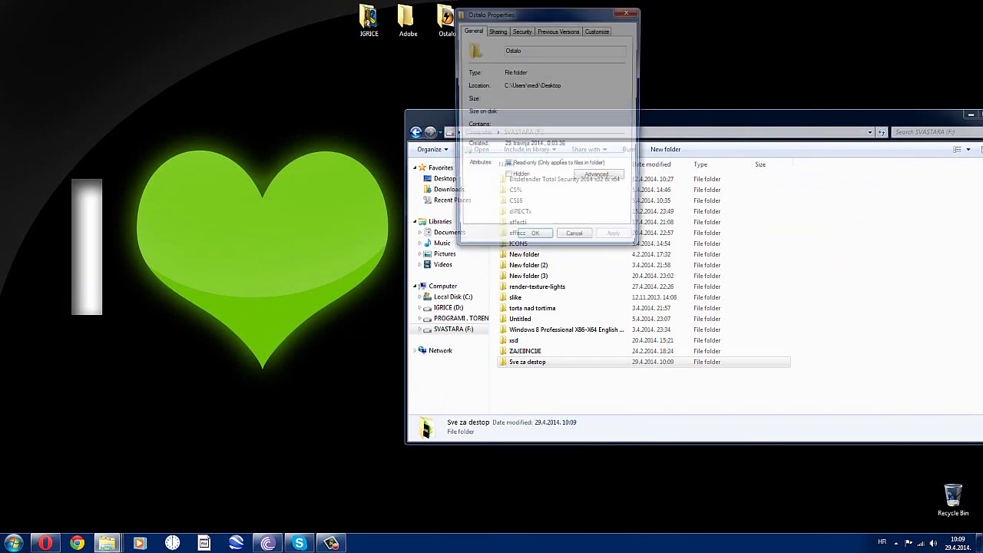
{"action": "left_click", "coordinate": [496, 30]}
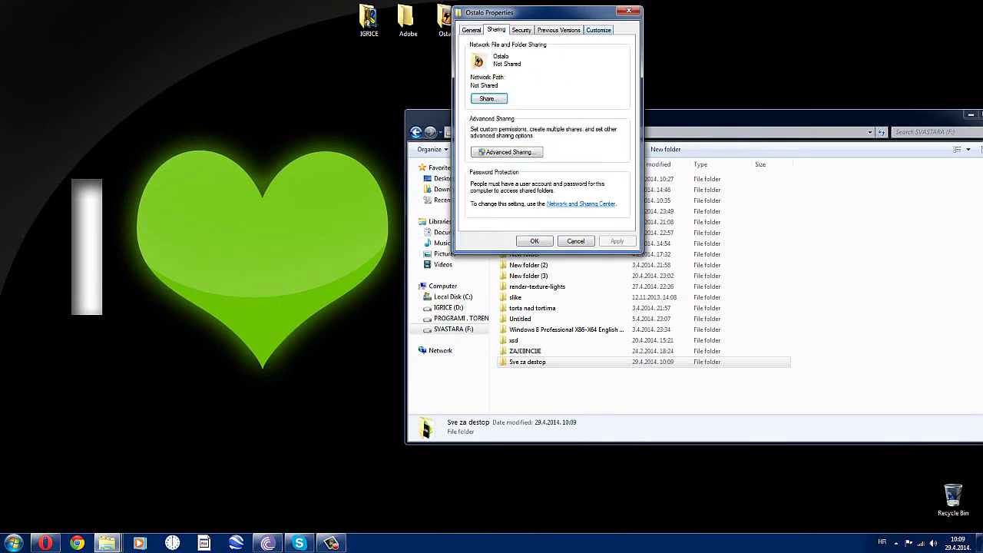
{"action": "left_click", "coordinate": [598, 30]}
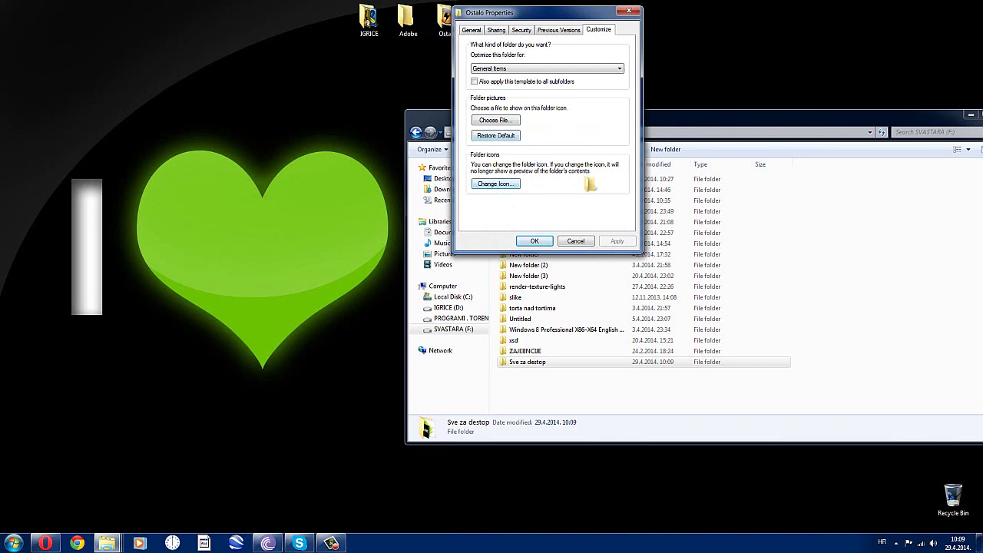
{"action": "left_click", "coordinate": [495, 184]}
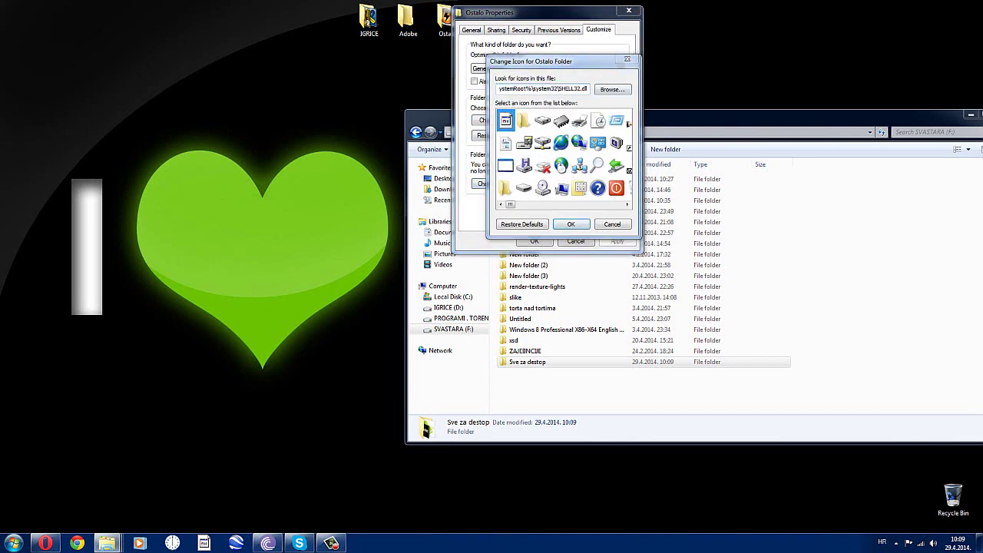
Step: Assign Dapino-Flowered-Folder-Folder-flower-green.ico from Sve za destop on SVASTARA (F:) as the Ostalo folder's icon, and refresh the desktop
{"action": "left_click", "coordinate": [612, 89]}
{"action": "left_click", "coordinate": [540, 289]}
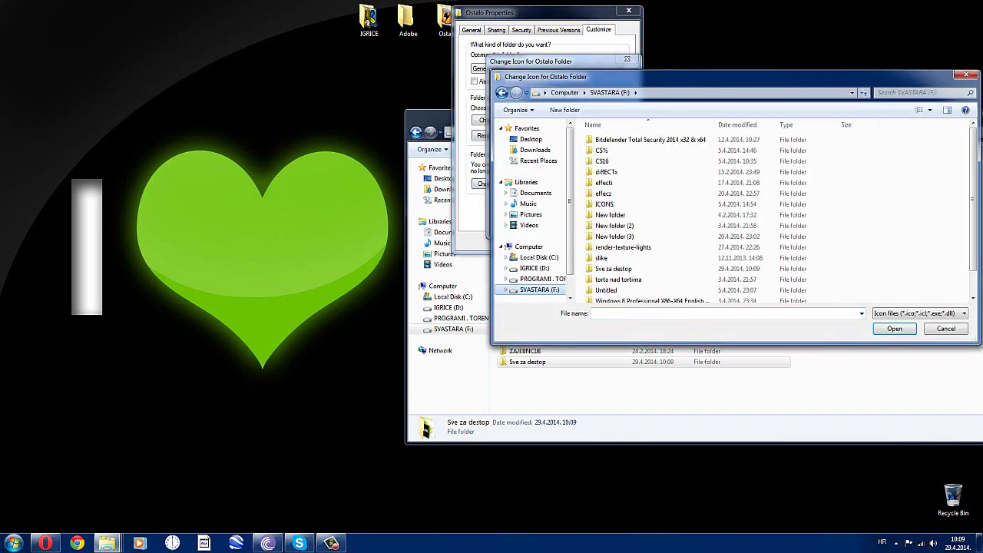
{"action": "scroll", "coordinate": [676, 258], "scroll_direction": "down", "scroll_amount": 2}
{"action": "scroll", "coordinate": [729, 223], "scroll_direction": "down", "scroll_amount": 2}
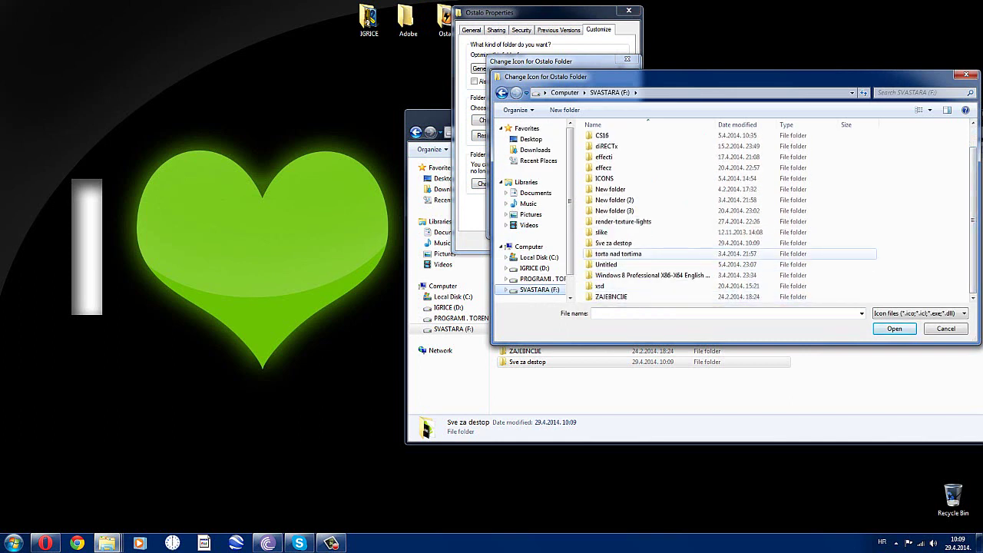
{"action": "left_click", "coordinate": [699, 243]}
{"action": "double_click", "coordinate": [630, 243]}
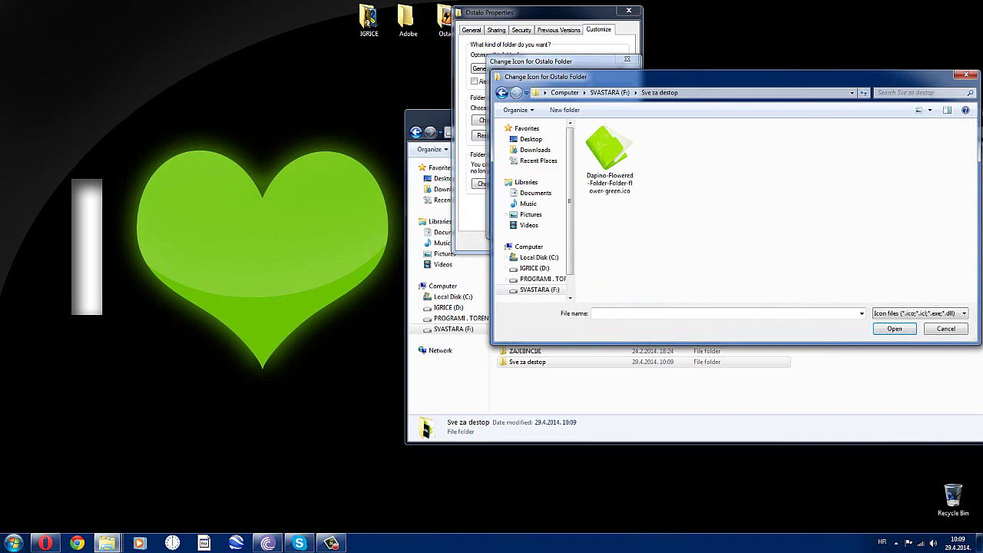
{"action": "double_click", "coordinate": [610, 154]}
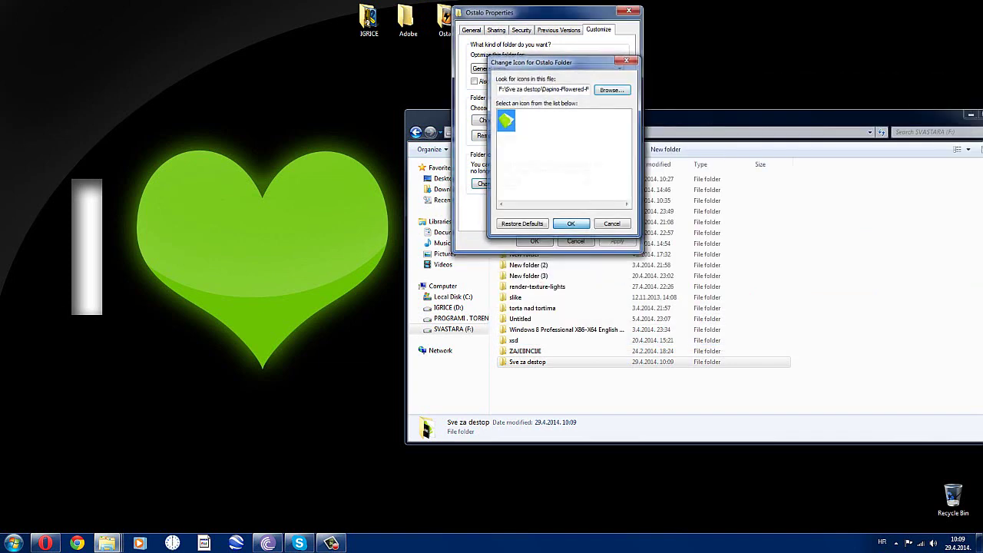
{"action": "left_click", "coordinate": [570, 223]}
{"action": "left_click", "coordinate": [534, 242]}
{"action": "right_click", "coordinate": [568, 4]}
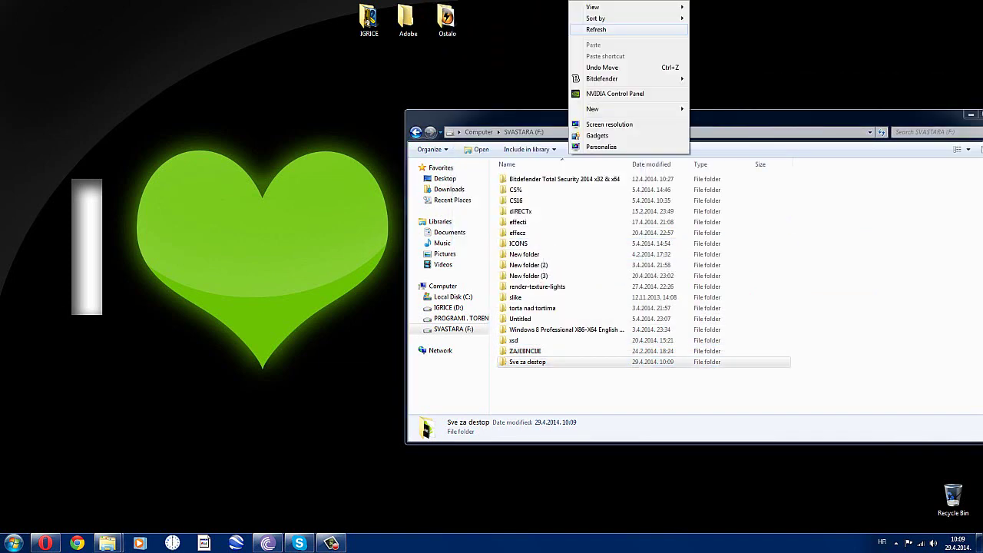
{"action": "left_click", "coordinate": [595, 29]}
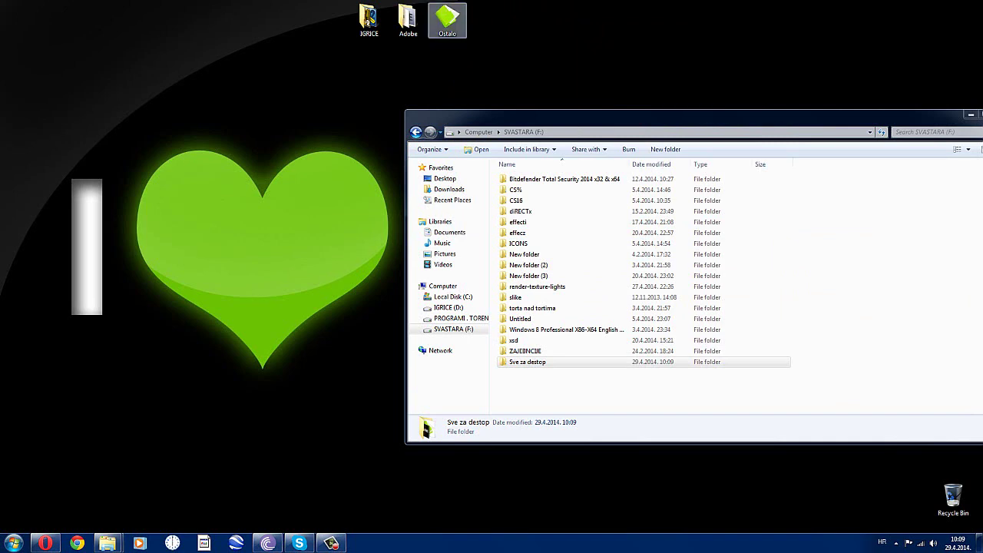
Step: Switch to Opera, search Icon Archive for "PROGRAMS", look through the results, and minimize the browser
{"action": "right_click", "coordinate": [408, 21]}
{"action": "left_click", "coordinate": [45, 543]}
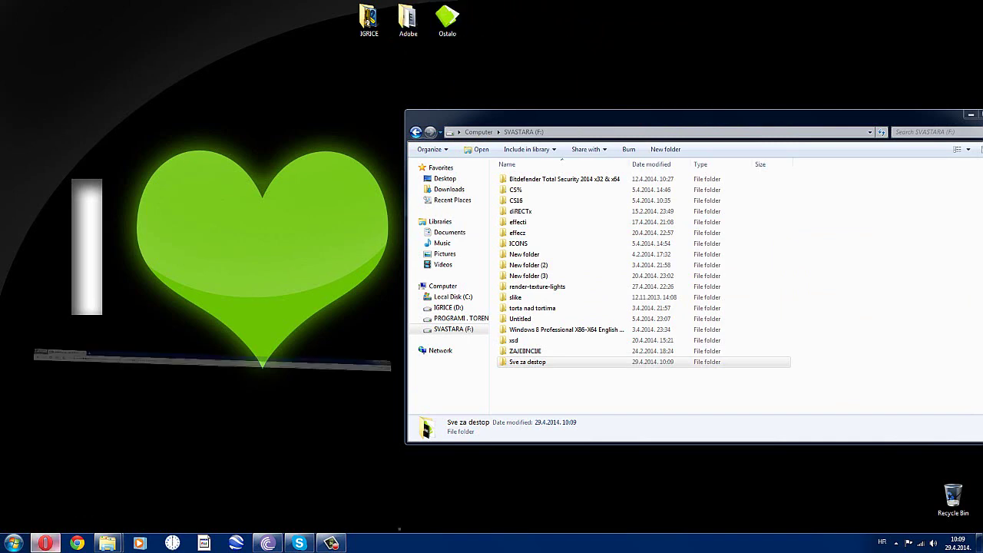
{"action": "scroll", "coordinate": [261, 346], "scroll_direction": "up", "scroll_amount": 4}
{"action": "mouse_move", "coordinate": [301, 81]}
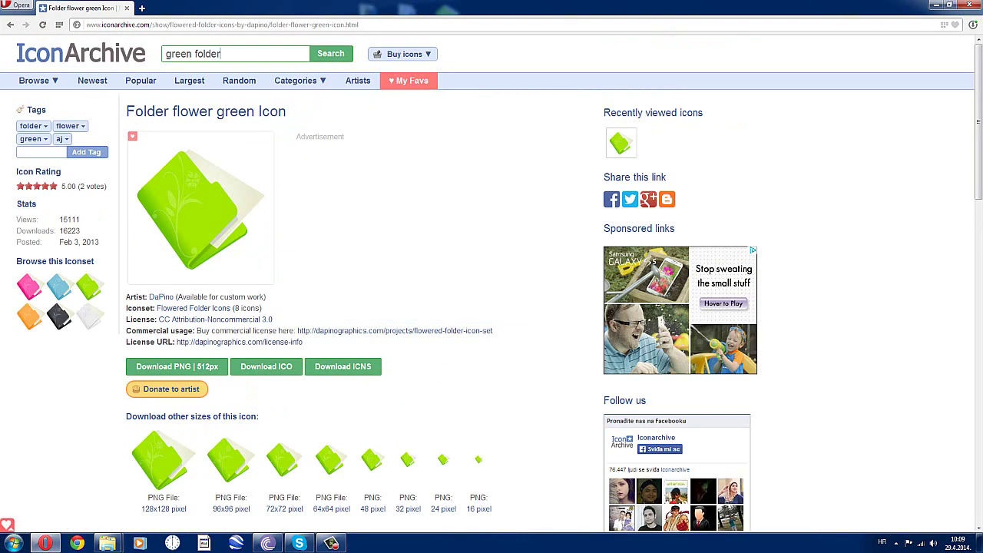
{"action": "type", "text": "PROGRAMS"}
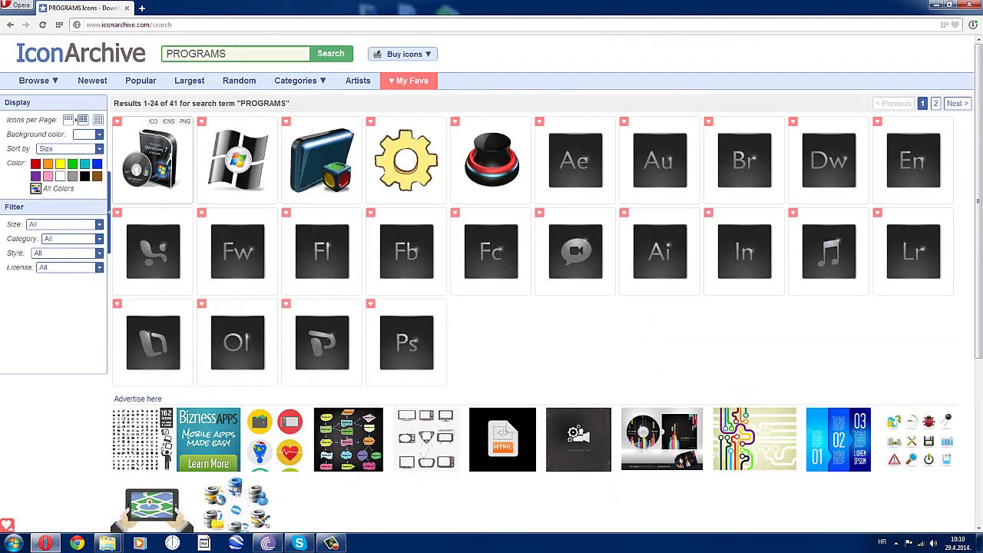
{"action": "scroll", "coordinate": [491, 307], "scroll_direction": "down", "scroll_amount": 5}
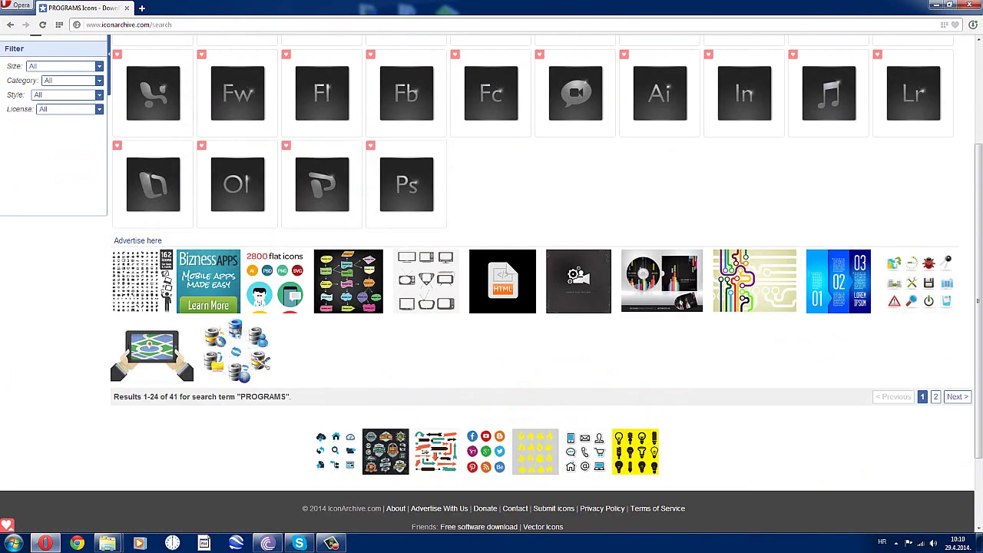
{"action": "right_click", "coordinate": [144, 309]}
{"action": "left_click_drag", "start_coordinate": [476, 235], "coordinate": [539, 96]}
{"action": "scroll", "coordinate": [539, 96], "scroll_direction": "up", "scroll_amount": 1}
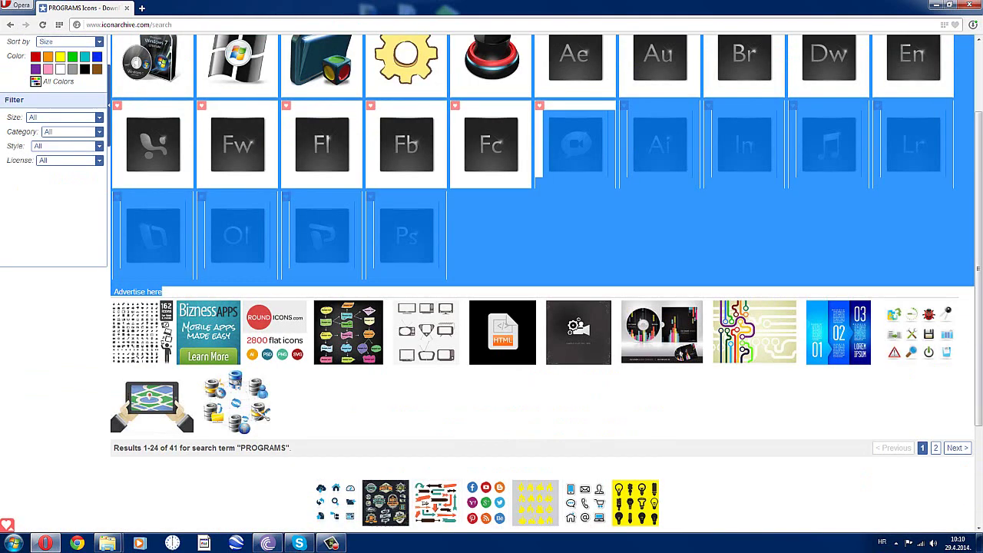
{"action": "scroll", "coordinate": [539, 96], "scroll_direction": "up", "scroll_amount": 1}
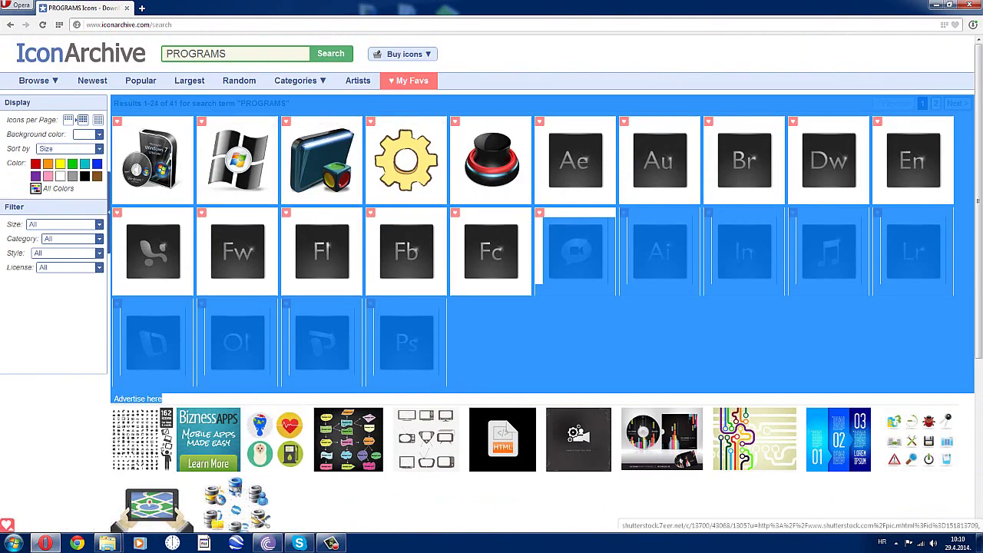
{"action": "left_click", "coordinate": [936, 5]}
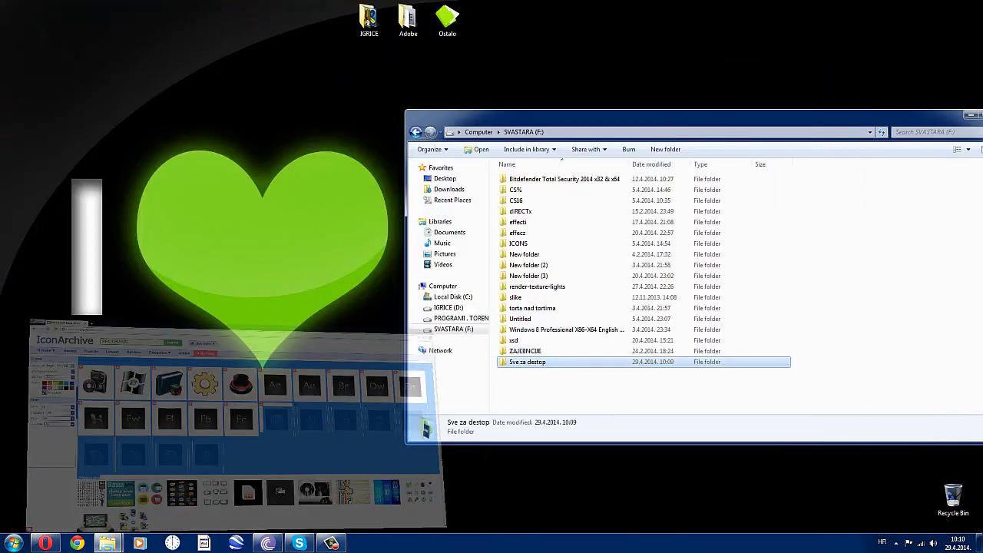
Step: Set Dapino-Flowered-Folder-Folder-flower-green.ico from Sve za destop as the Adobe folder's picture, and refresh the desktop
{"action": "right_click", "coordinate": [404, 30]}
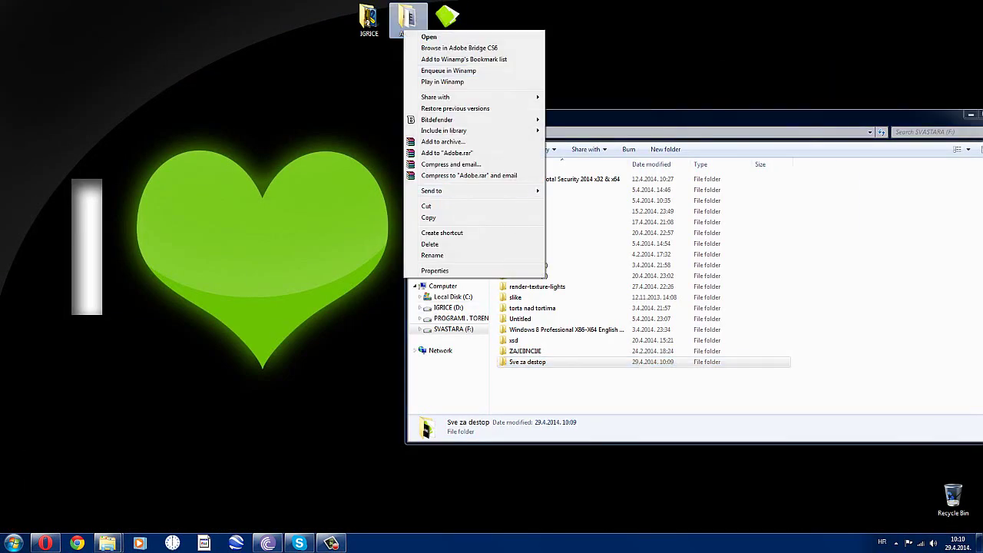
{"action": "left_click", "coordinate": [435, 270]}
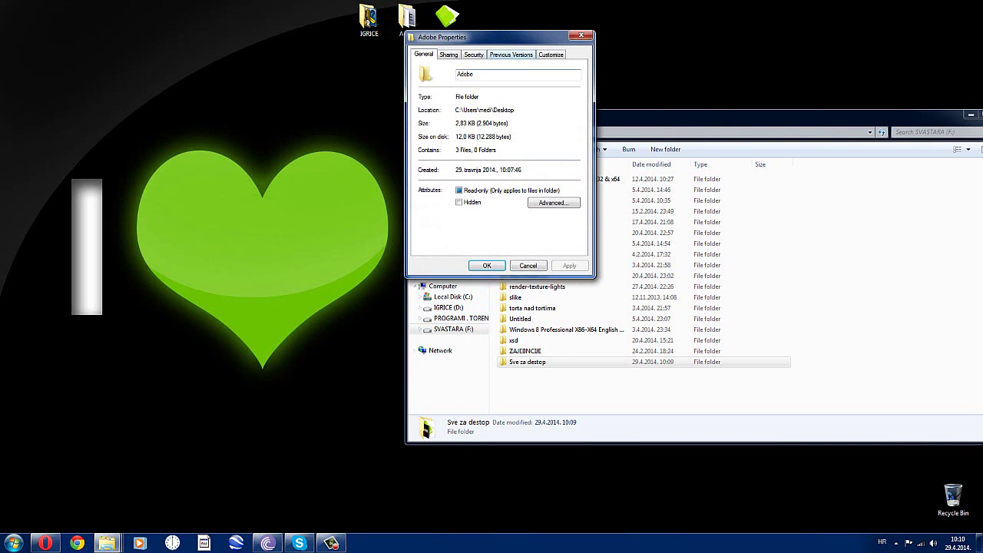
{"action": "left_click", "coordinate": [550, 54]}
{"action": "left_click", "coordinate": [448, 144]}
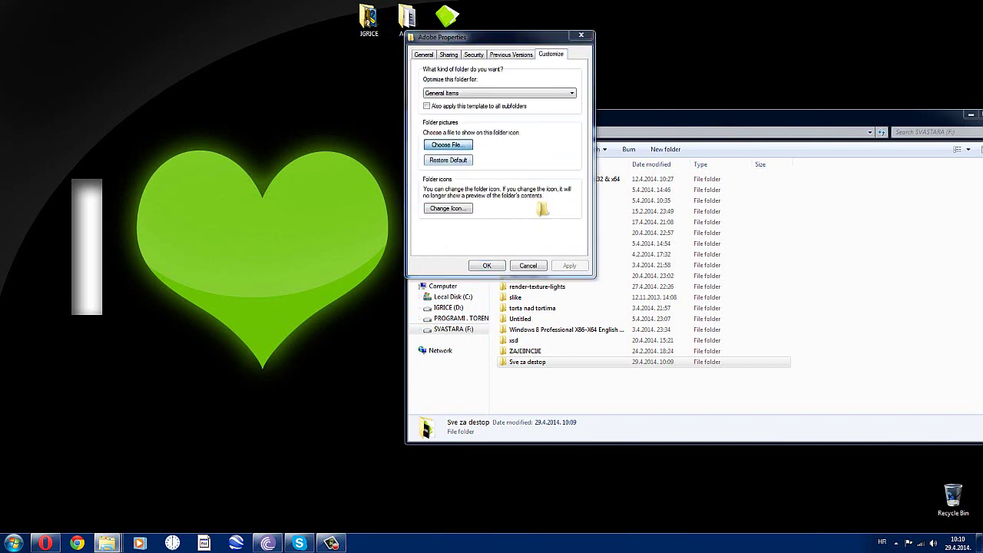
{"action": "left_click", "coordinate": [457, 264]}
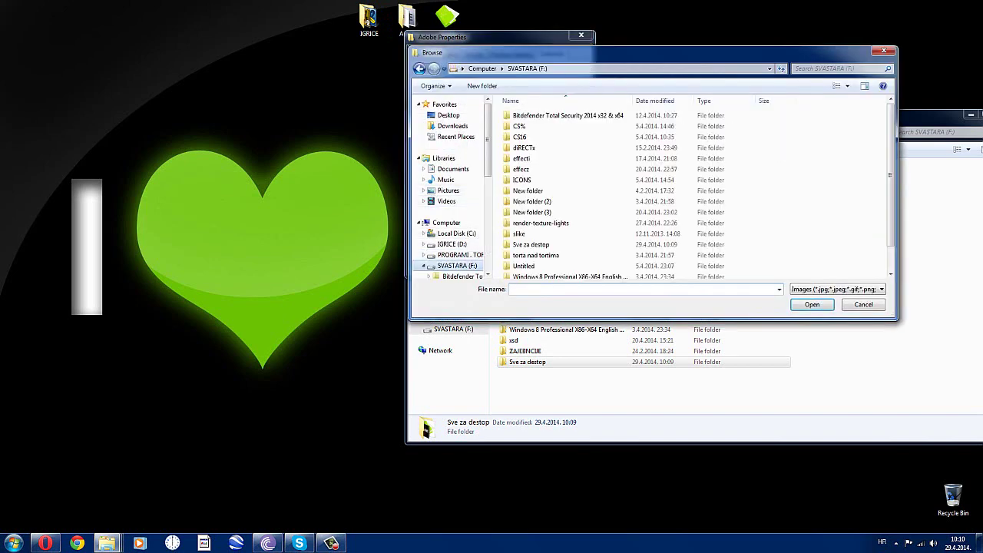
{"action": "scroll", "coordinate": [541, 230], "scroll_direction": "down", "scroll_amount": 1}
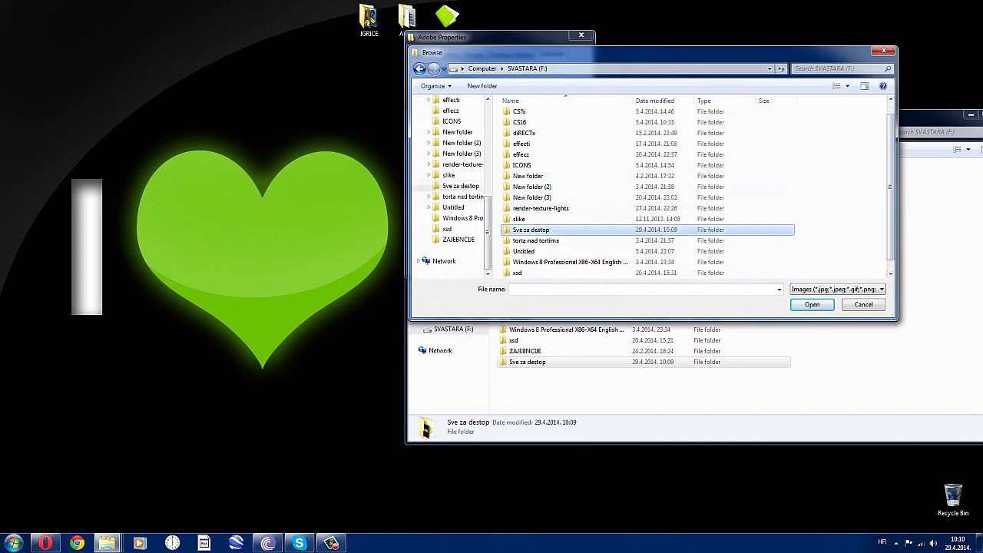
{"action": "double_click", "coordinate": [538, 229]}
{"action": "double_click", "coordinate": [583, 127]}
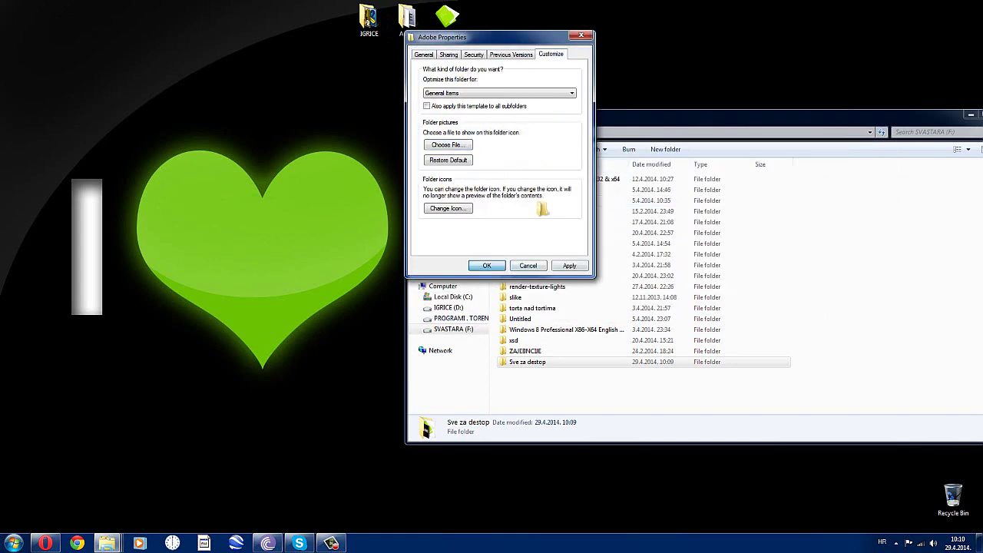
{"action": "left_click", "coordinate": [487, 265]}
{"action": "right_click", "coordinate": [576, 55]}
{"action": "left_click", "coordinate": [605, 82]}
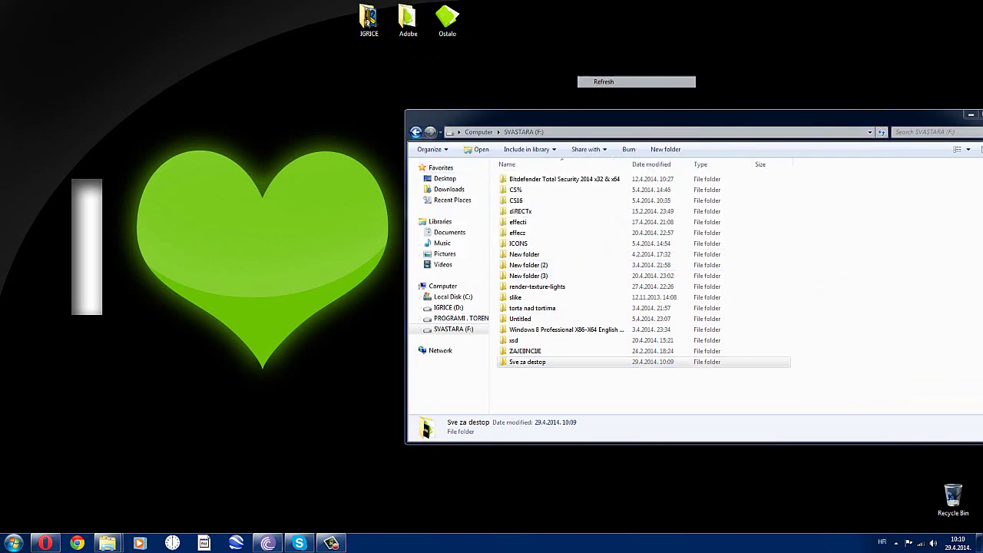
Step: Open the Change Icon settings in the properties of the Adobe desktop folder
{"action": "right_click", "coordinate": [396, 23]}
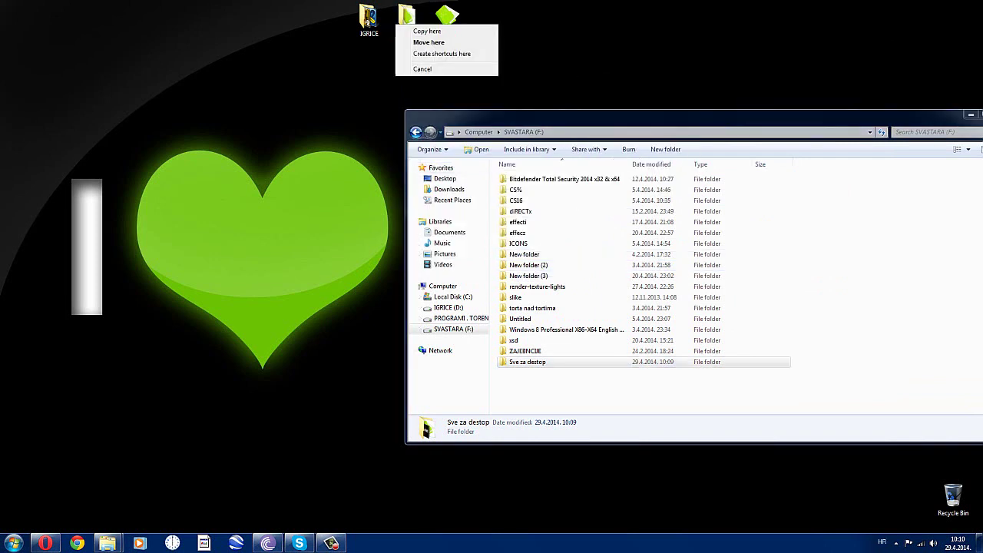
{"action": "key", "text": "Escape"}
{"action": "right_click", "coordinate": [407, 15]}
{"action": "left_click", "coordinate": [404, 258]}
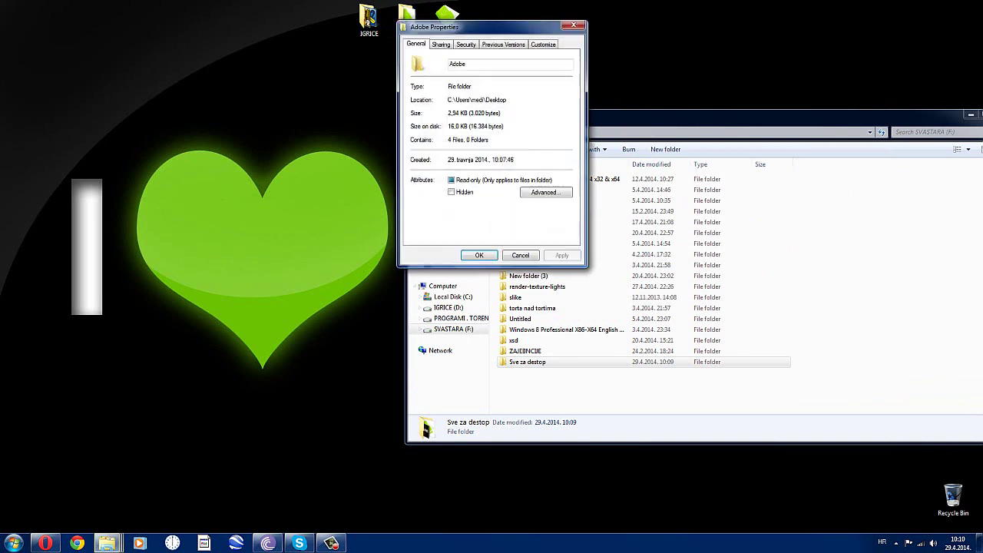
{"action": "left_click", "coordinate": [543, 45]}
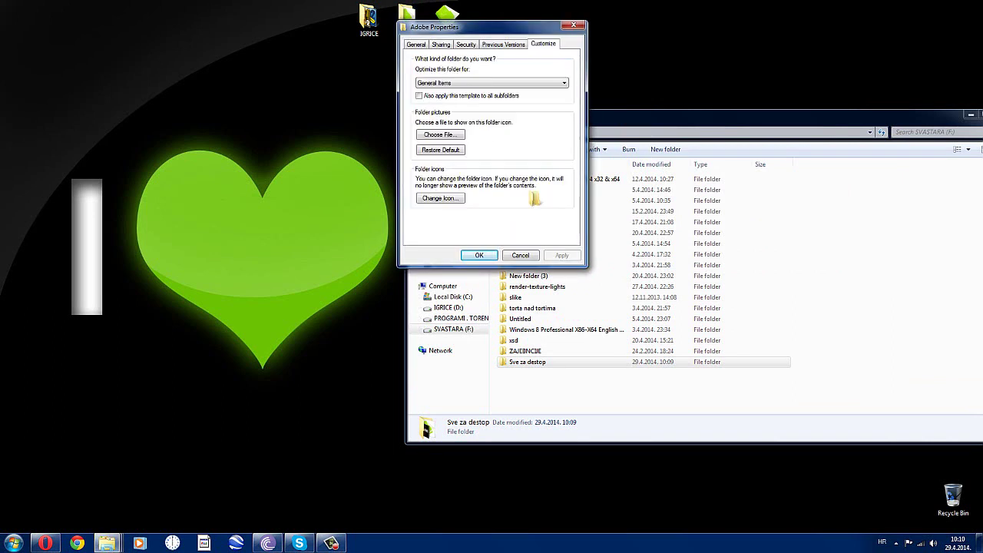
{"action": "left_click", "coordinate": [440, 198]}
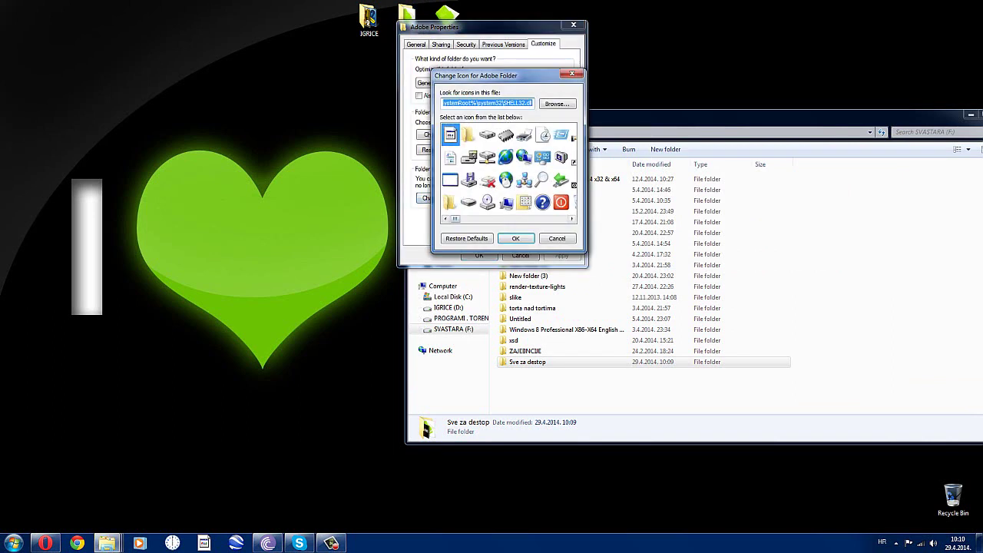
Step: Assign Dapino-Flowered-Folder-Folder-flower-green.ico from Sve za destop as the Adobe folder's icon, and refresh the desktop
{"action": "left_click", "coordinate": [556, 104]}
{"action": "left_click", "coordinate": [555, 173]}
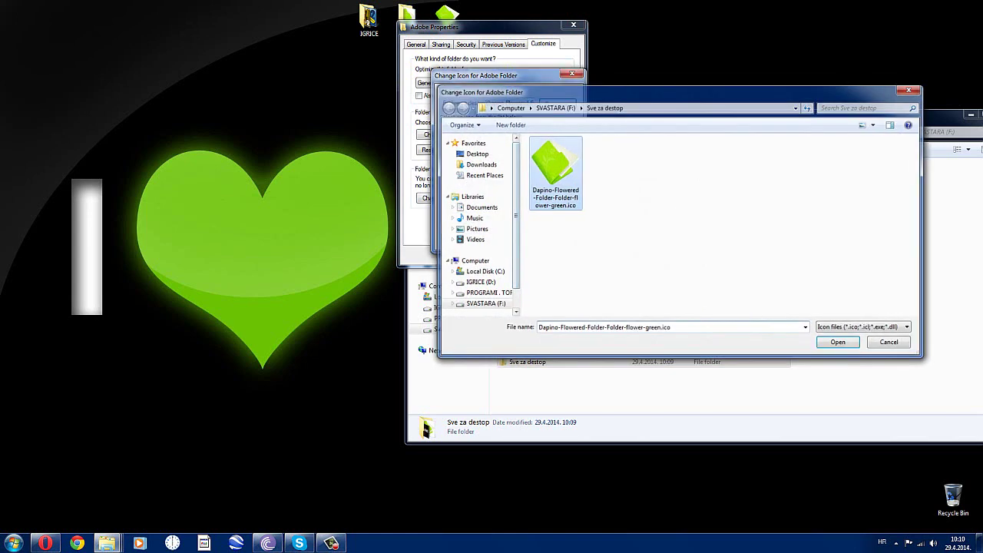
{"action": "left_click", "coordinate": [837, 342]}
{"action": "left_click", "coordinate": [515, 237]}
{"action": "left_click", "coordinate": [479, 254]}
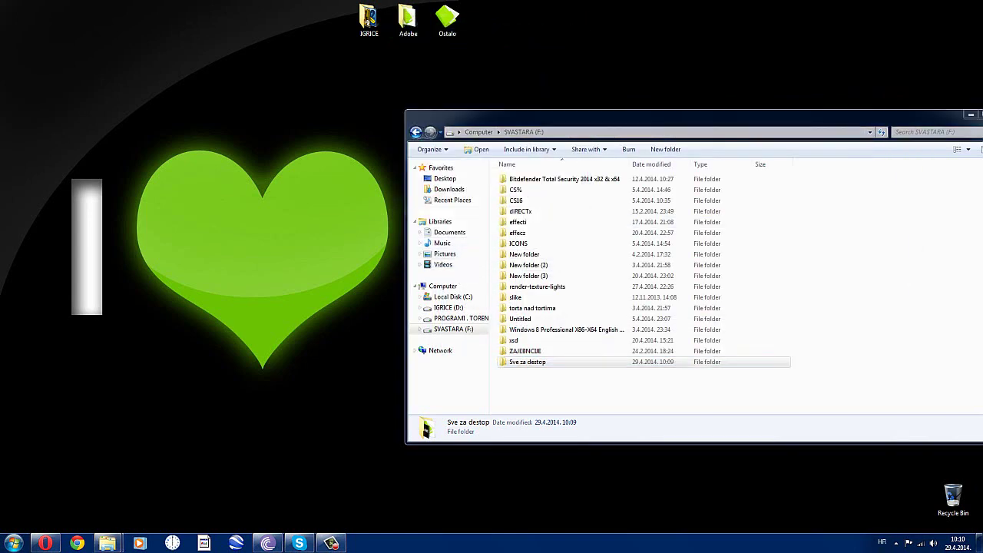
{"action": "right_click", "coordinate": [504, 48]}
{"action": "left_click", "coordinate": [538, 78]}
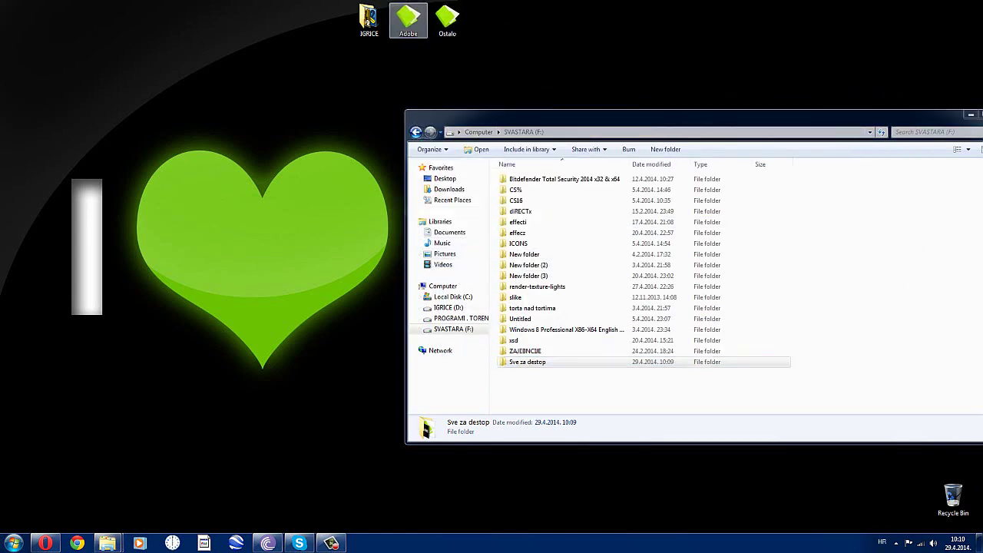
Step: Stack Adobe and Ostalo in the desktop's upper-right corner, and IGRICE and the Recycle Bin in its upper-left corner
{"action": "left_click_drag", "start_coordinate": [404, 16], "coordinate": [969, 16]}
{"action": "left_click_drag", "start_coordinate": [448, 19], "coordinate": [953, 71]}
{"action": "left_click_drag", "start_coordinate": [370, 26], "coordinate": [62, 11]}
{"action": "left_click_drag", "start_coordinate": [37, 12], "coordinate": [19, 20]}
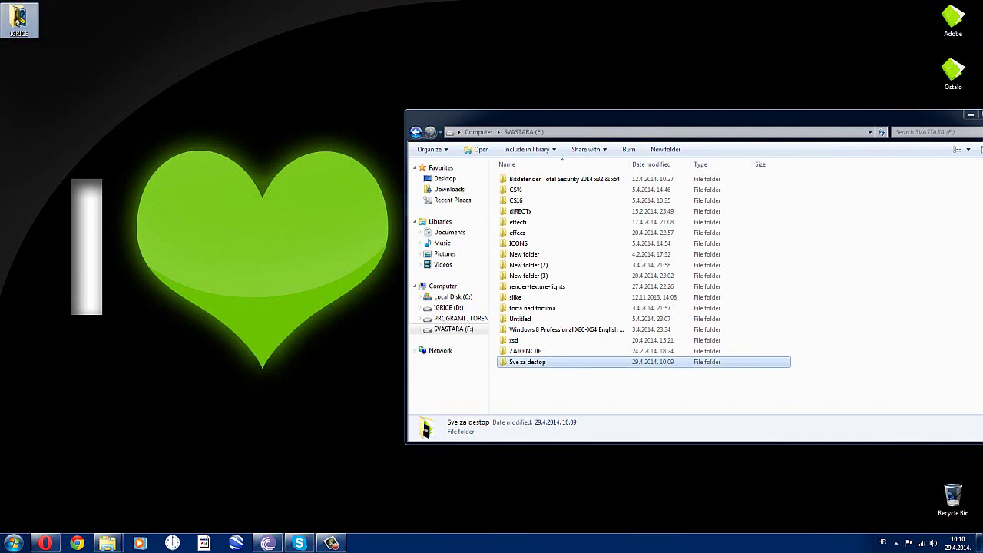
{"action": "left_click_drag", "start_coordinate": [953, 498], "coordinate": [30, 27]}
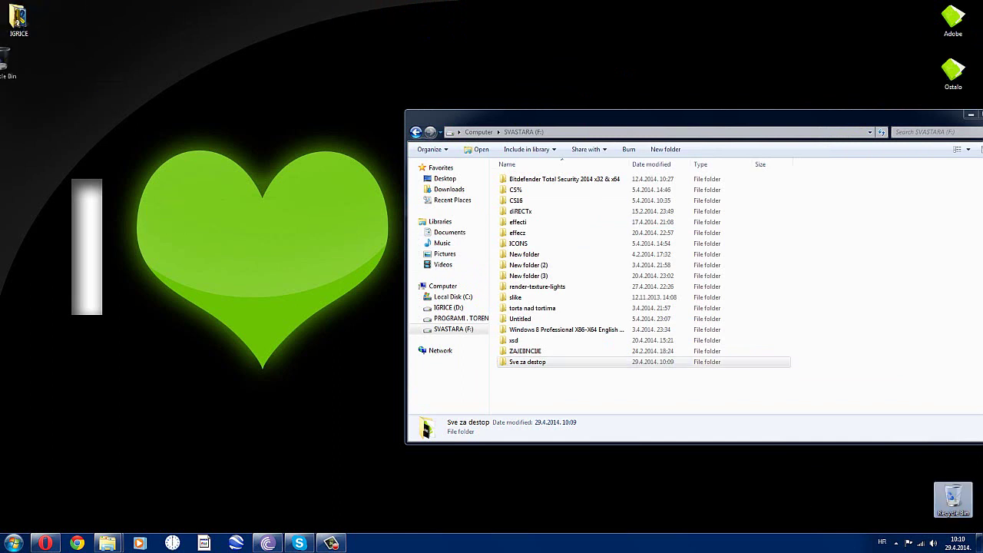
{"action": "left_click_drag", "start_coordinate": [5, 59], "coordinate": [18, 69]}
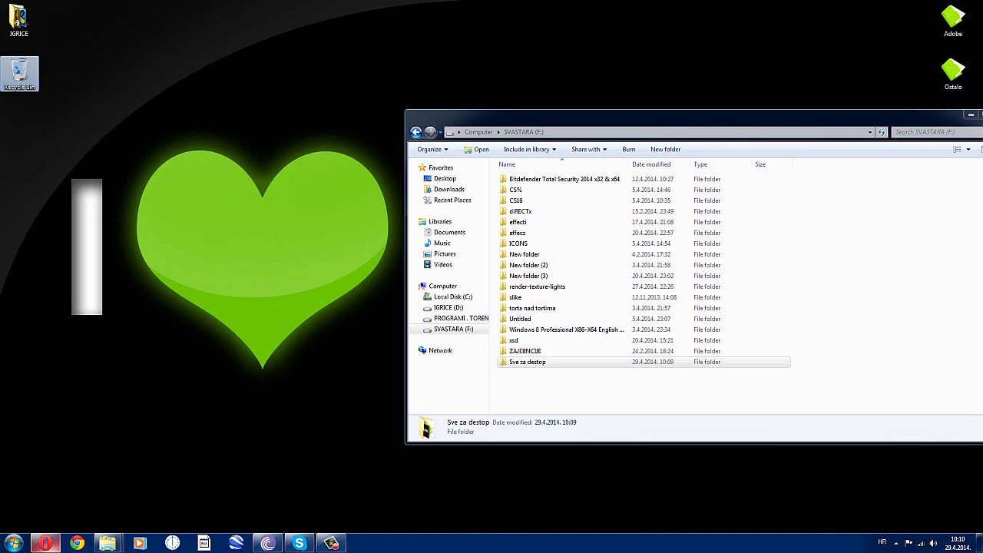
Step: Switch to Opera, search IconArchive for GAMES icons sorted by green, and download the Games alt icon in ICO format
{"action": "left_click", "coordinate": [45, 543]}
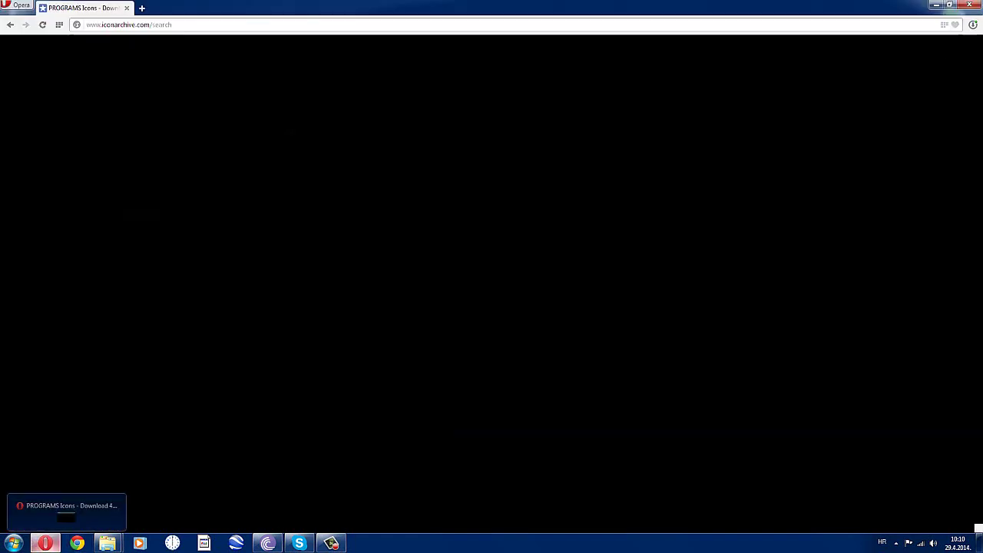
{"action": "left_click_drag", "start_coordinate": [307, 6], "coordinate": [510, 70]}
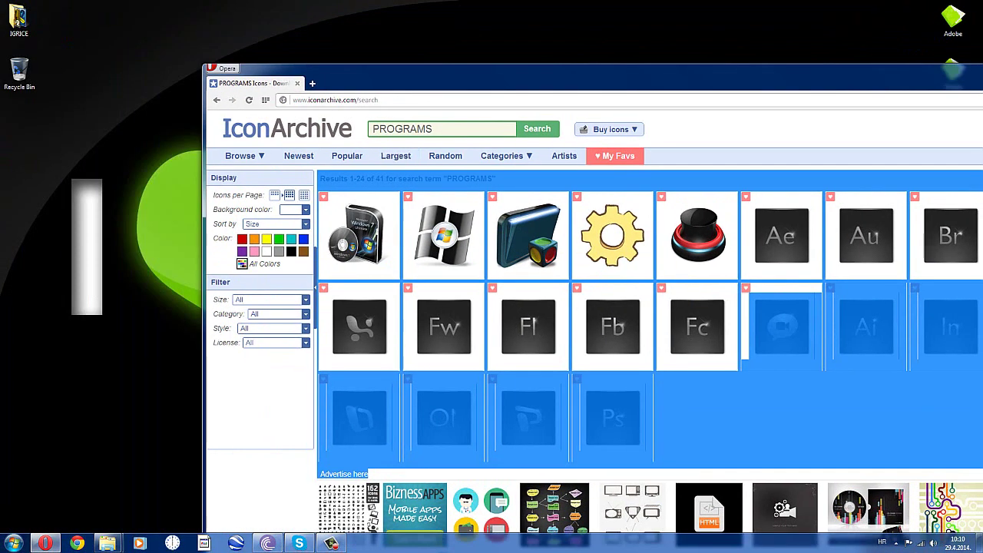
{"action": "double_click", "coordinate": [406, 129]}
{"action": "type", "text": "G"}
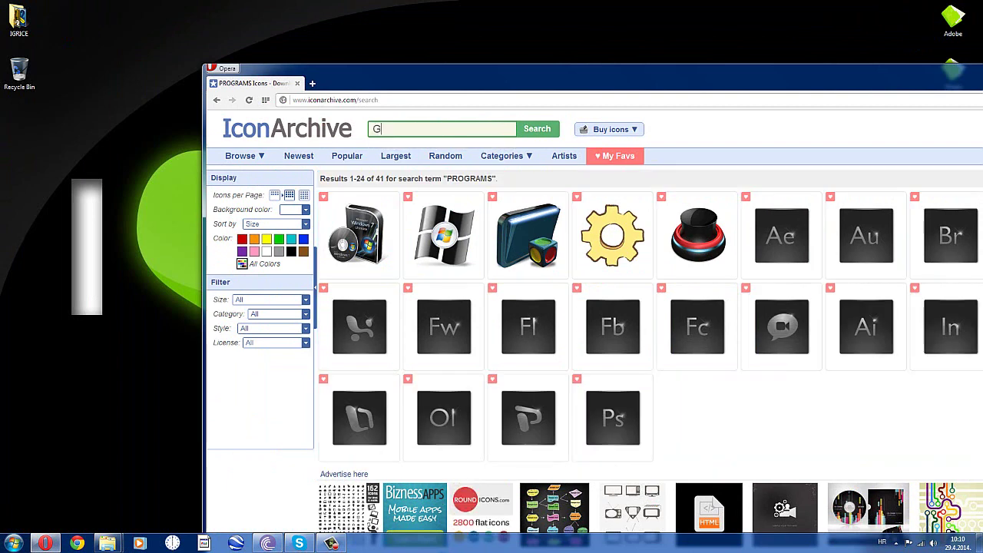
{"action": "type", "text": "AMES"}
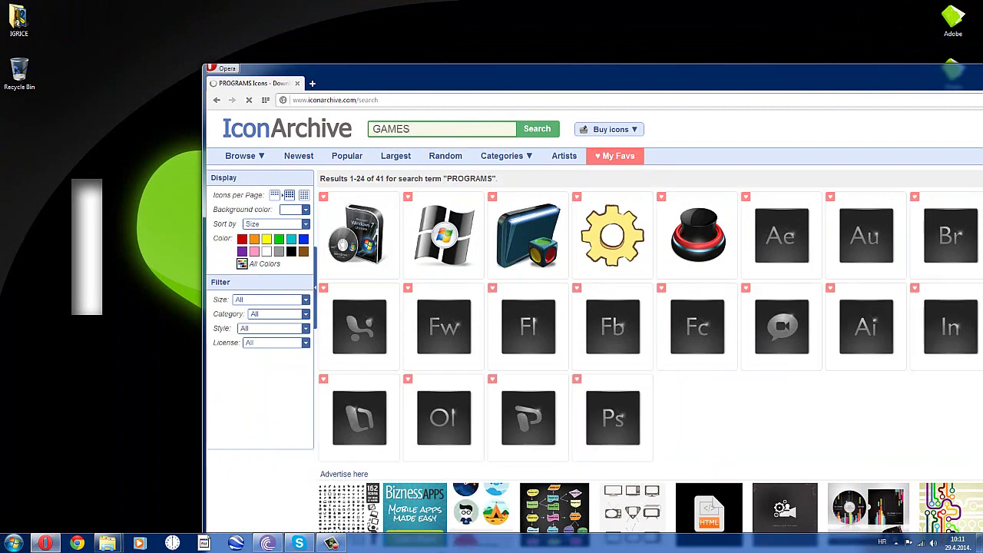
{"action": "key", "text": "Return"}
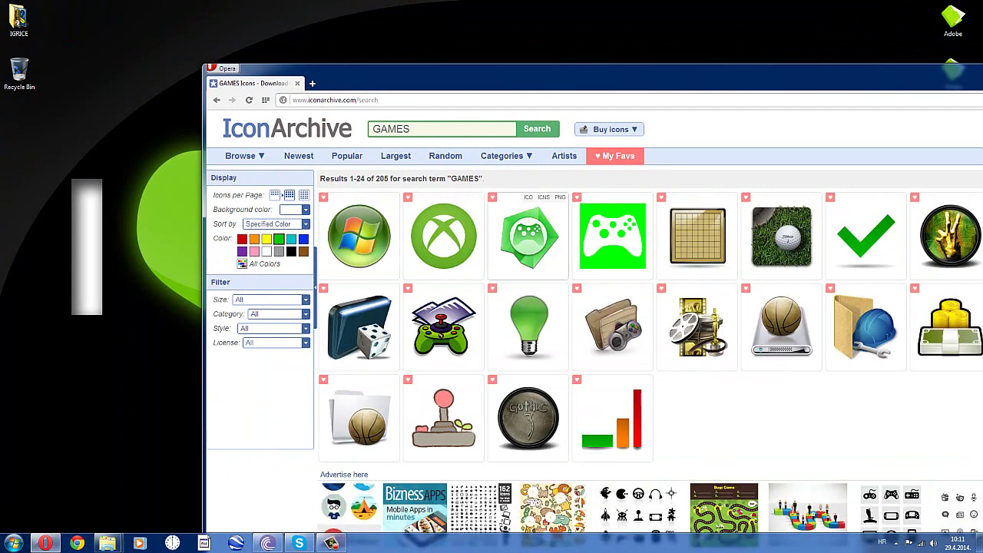
{"action": "left_click", "coordinate": [528, 237]}
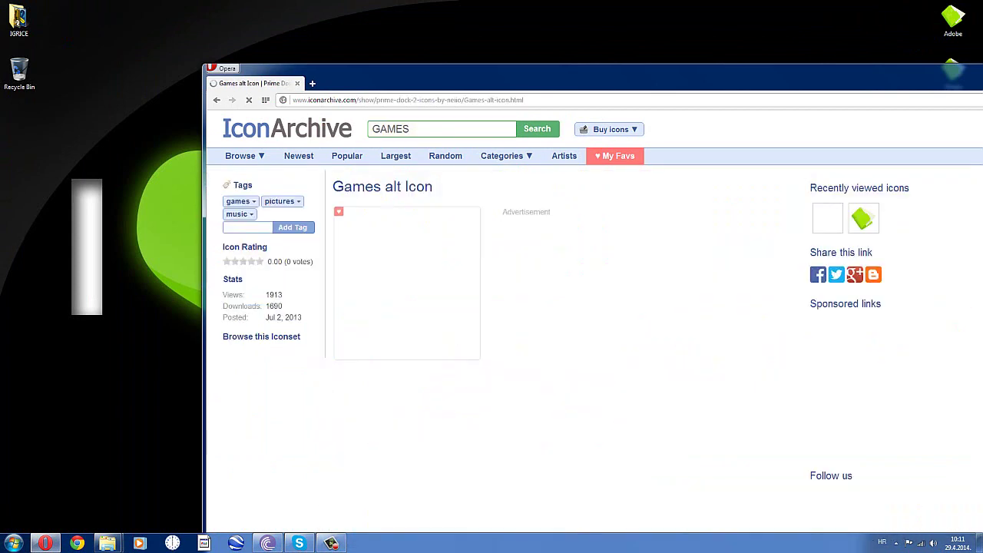
{"action": "scroll", "coordinate": [528, 237], "scroll_direction": "down", "scroll_amount": 2}
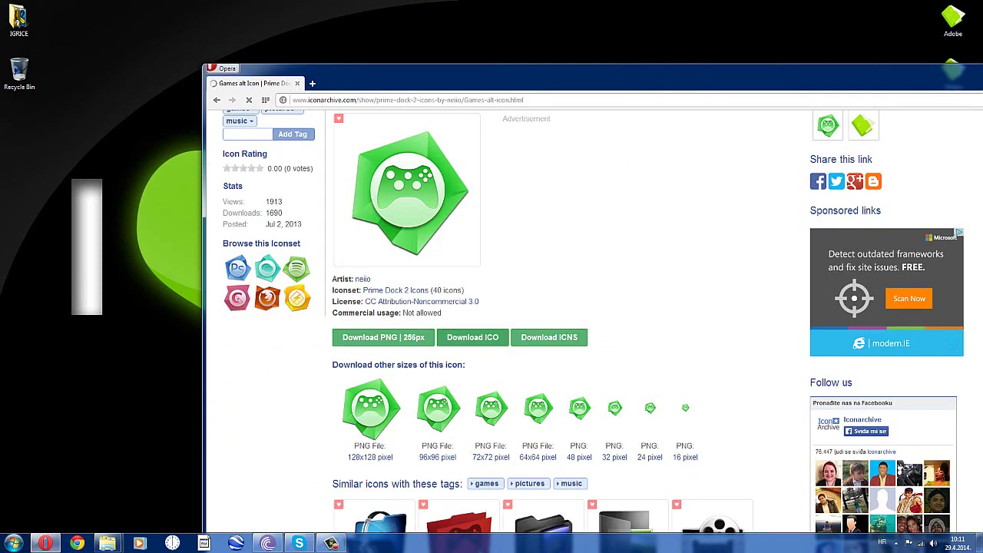
Step: Move Neiio-Prime-Dock-2-Games-alt.ico from Downloads into the Sve za destop folder on the SVASTARA (F:) drive
{"action": "left_click", "coordinate": [107, 542]}
{"action": "left_click", "coordinate": [181, 495]}
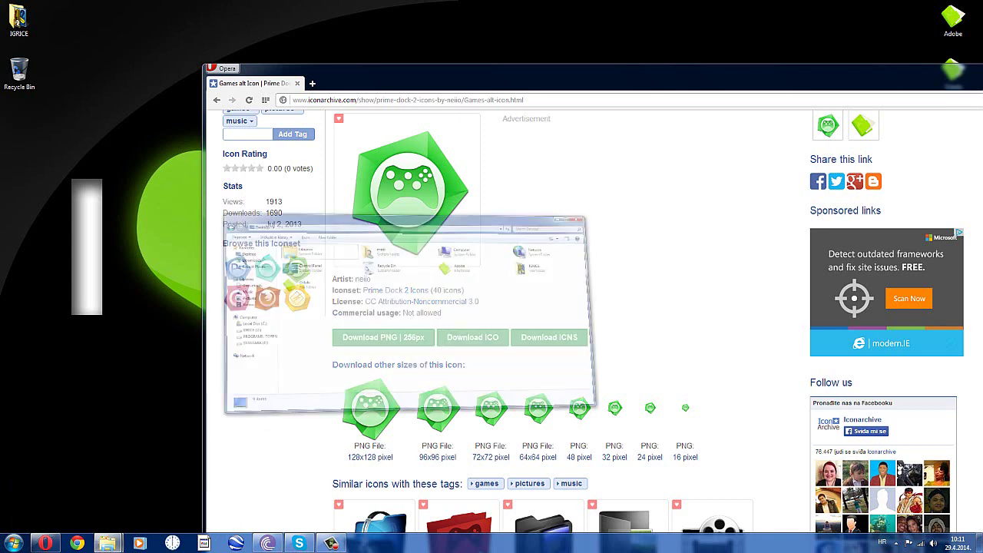
{"action": "left_click", "coordinate": [346, 80]}
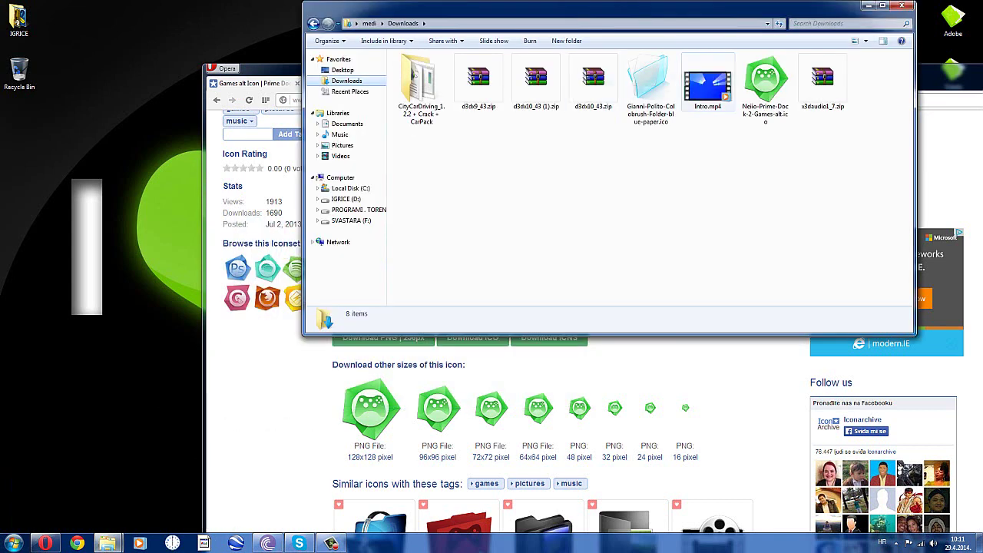
{"action": "right_click", "coordinate": [774, 94]}
{"action": "left_click", "coordinate": [798, 254]}
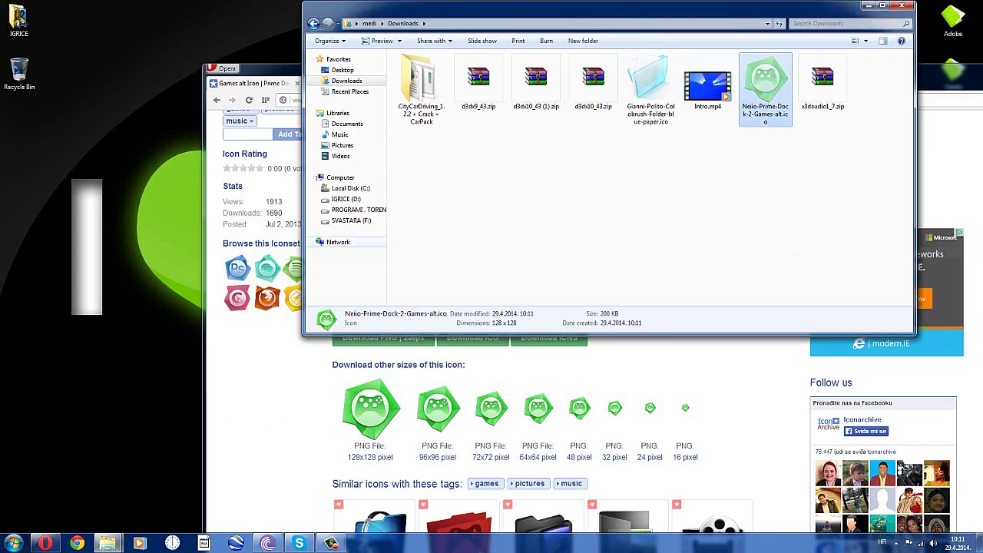
{"action": "left_click", "coordinate": [351, 220]}
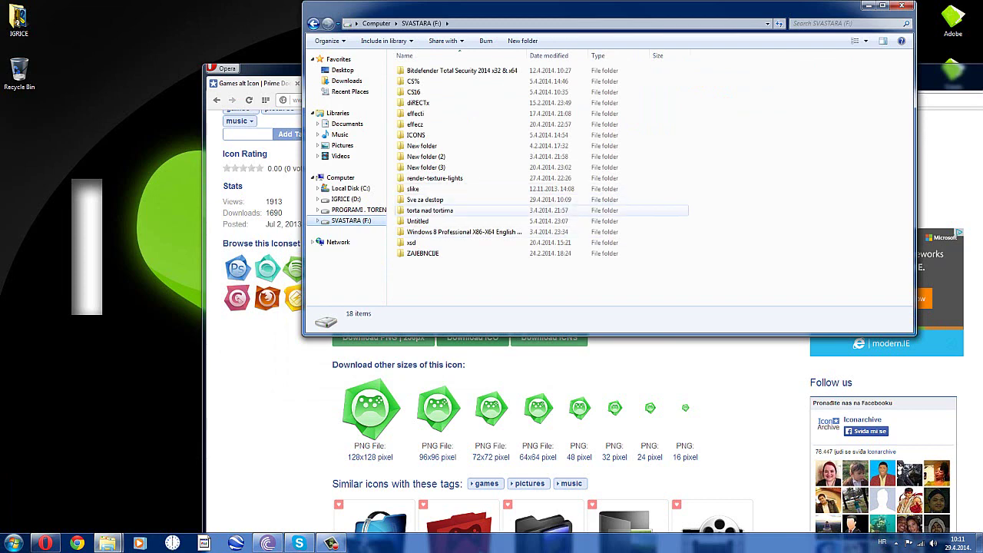
{"action": "left_click", "coordinate": [427, 199]}
{"action": "double_click", "coordinate": [427, 200]}
{"action": "right_click", "coordinate": [424, 201]}
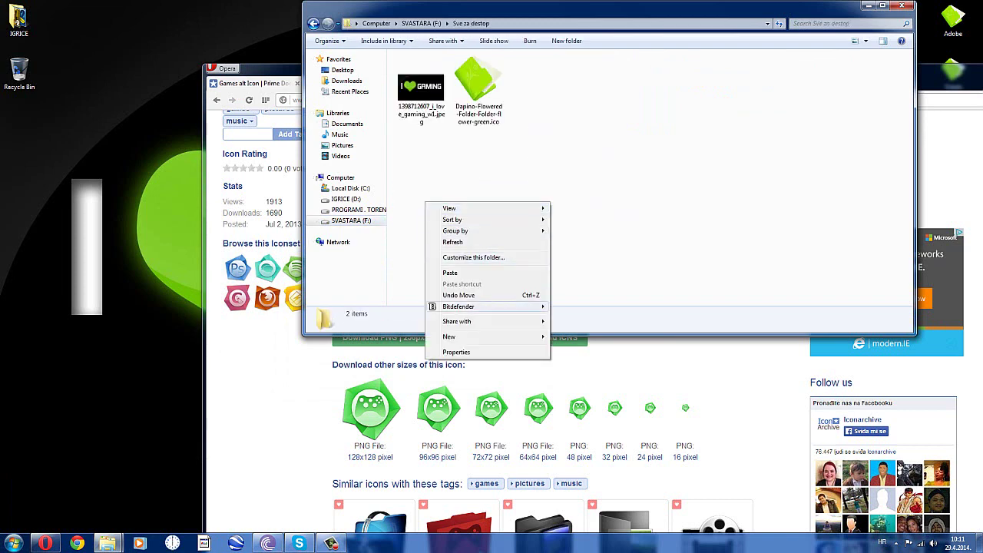
{"action": "left_click", "coordinate": [452, 272]}
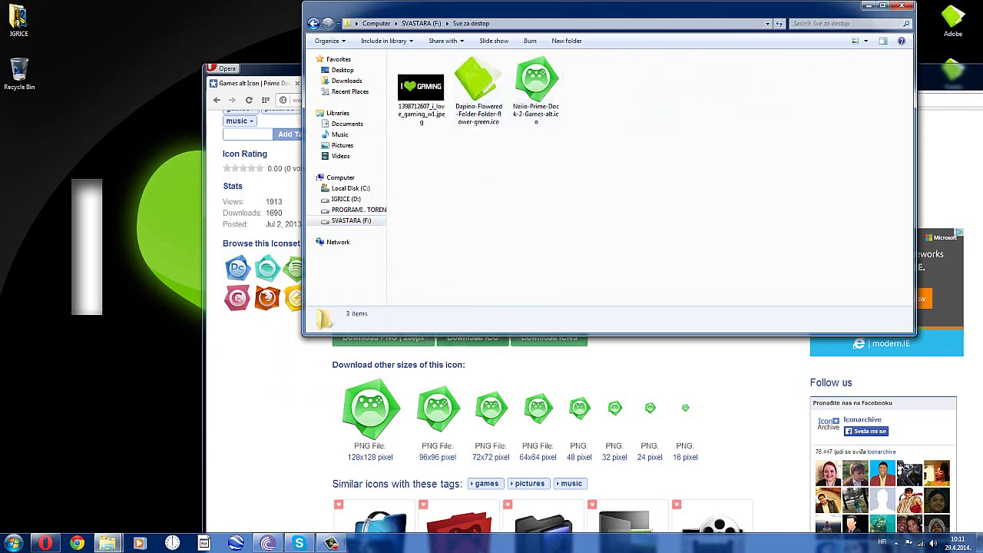
{"action": "left_click_drag", "start_coordinate": [507, 1], "coordinate": [507, 70]}
{"action": "left_click", "coordinate": [422, 157]}
{"action": "right_click", "coordinate": [408, 163]}
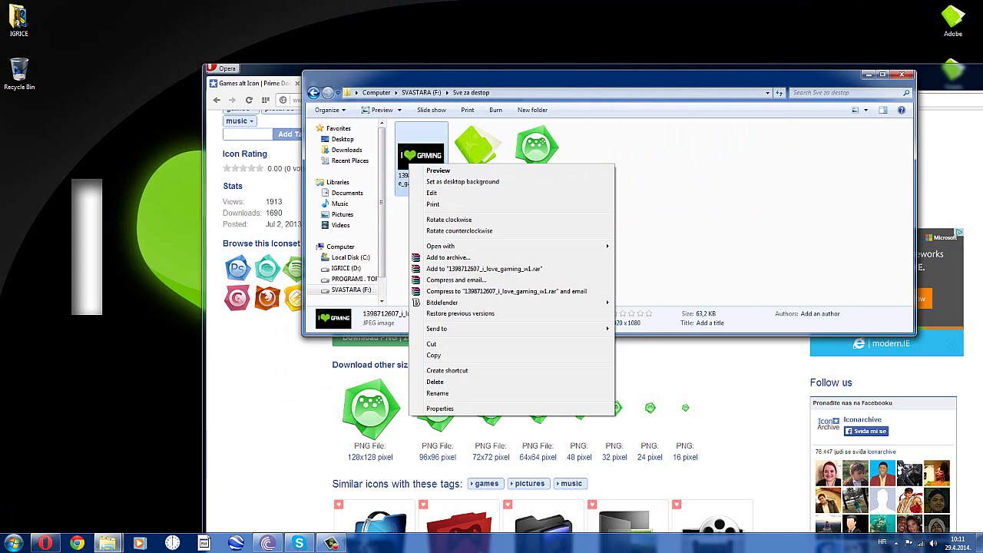
Step: Assign Neiio-Prime-Dock-2-Games-alt.ico from Sve za destop as the IGRICE desktop folder's icon, and refresh the desktop
{"action": "left_click", "coordinate": [868, 75]}
{"action": "right_click", "coordinate": [28, 27]}
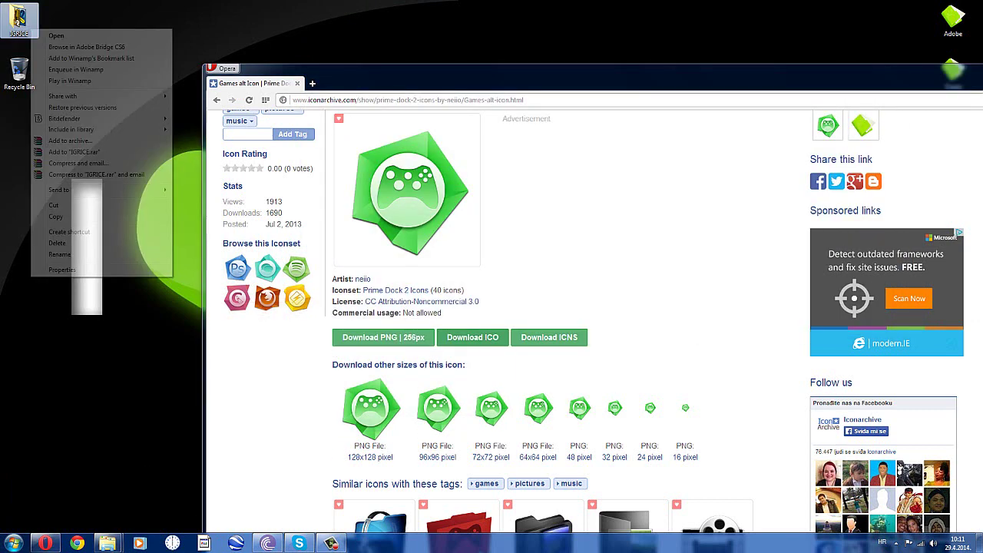
{"action": "left_click", "coordinate": [58, 270]}
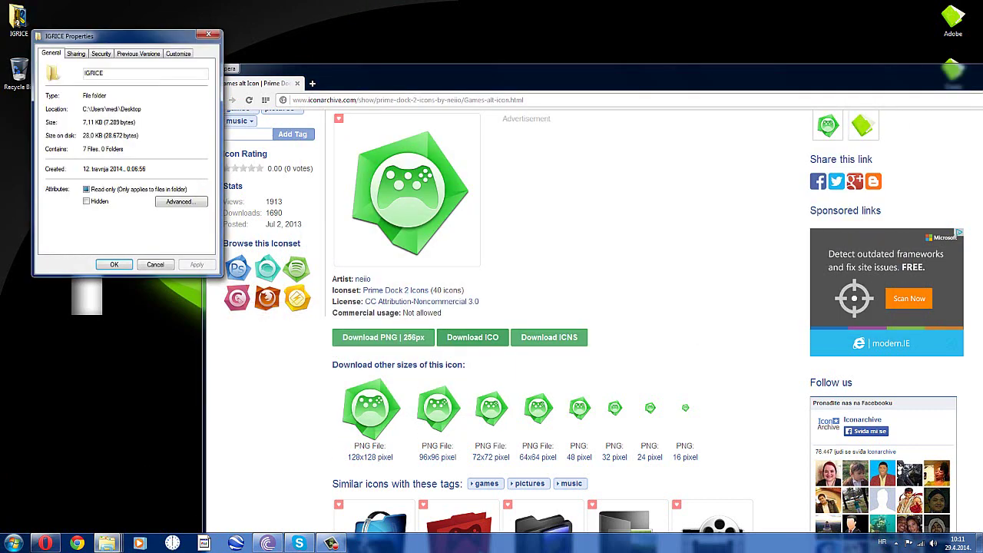
{"action": "left_click", "coordinate": [177, 54]}
{"action": "left_click", "coordinate": [75, 207]}
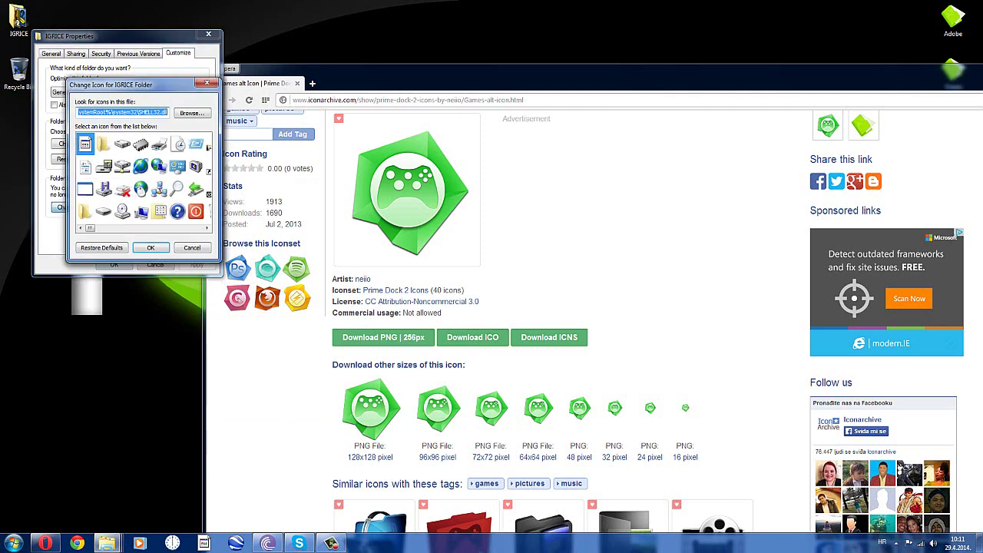
{"action": "left_click", "coordinate": [191, 113]}
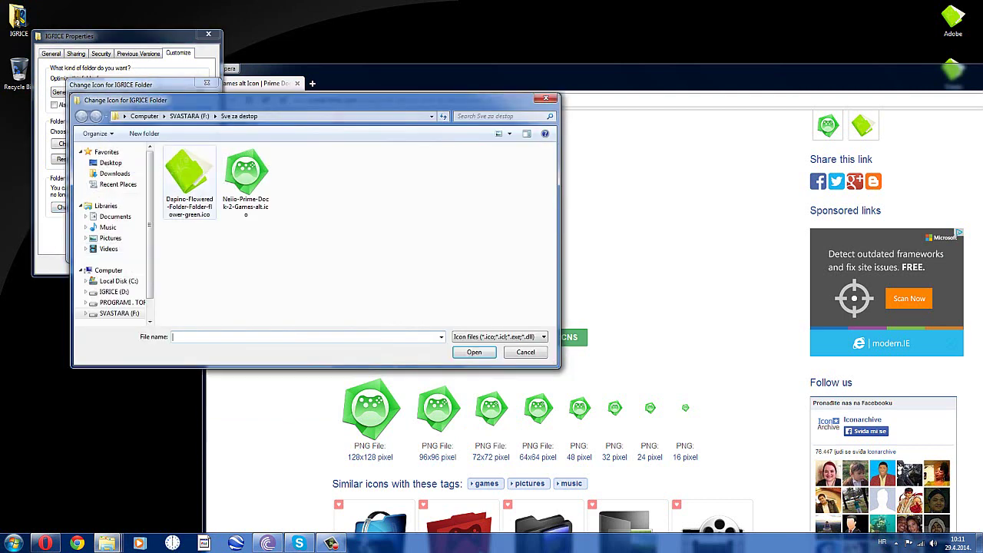
{"action": "left_click", "coordinate": [246, 181]}
{"action": "double_click", "coordinate": [245, 181]}
{"action": "left_click", "coordinate": [150, 247]}
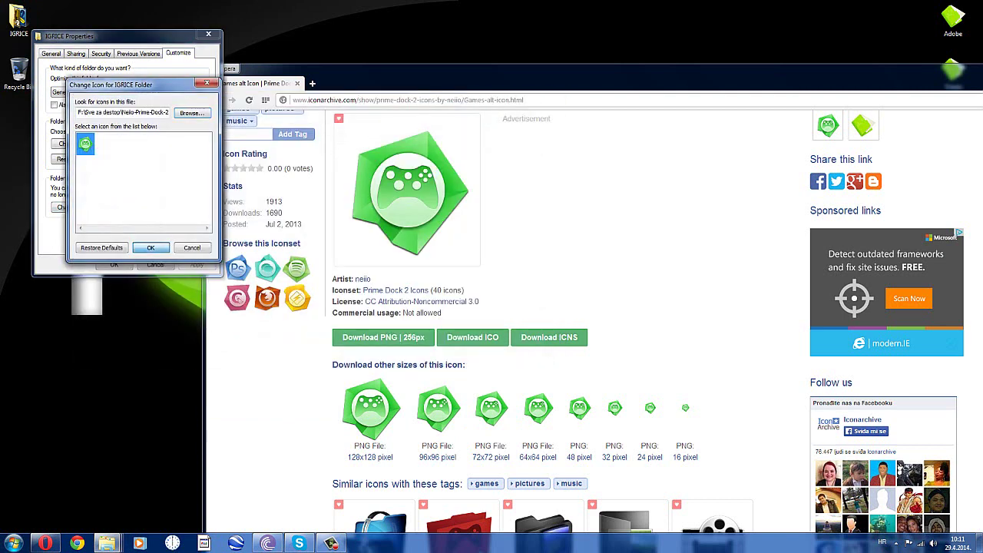
{"action": "left_click", "coordinate": [115, 264]}
{"action": "right_click", "coordinate": [119, 117]}
{"action": "left_click", "coordinate": [147, 147]}
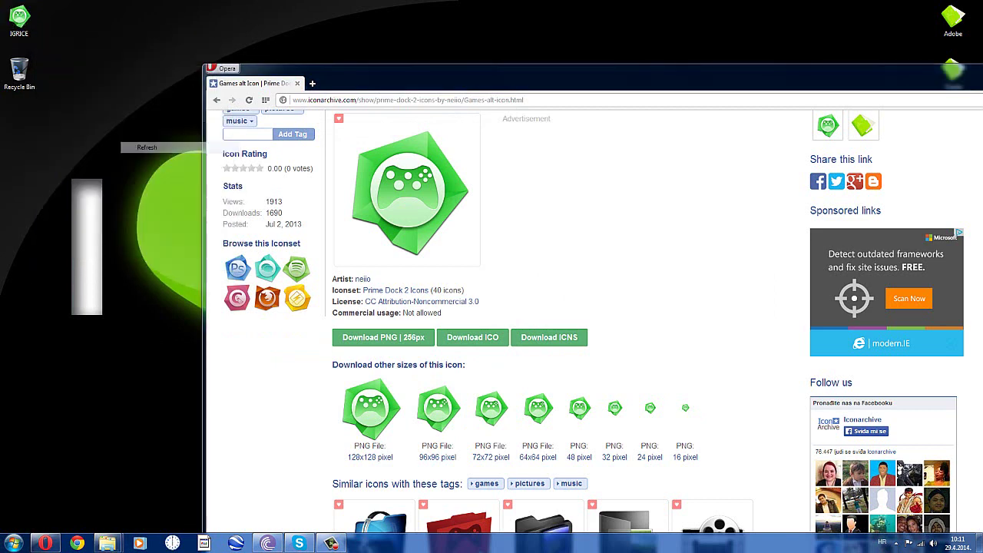
Step: Search IconArchive for "recly bin" and download the green System recycling bin full and empty icons in ICO format
{"action": "left_click", "coordinate": [509, 156]}
{"action": "scroll", "coordinate": [508, 157], "scroll_direction": "up", "scroll_amount": 2}
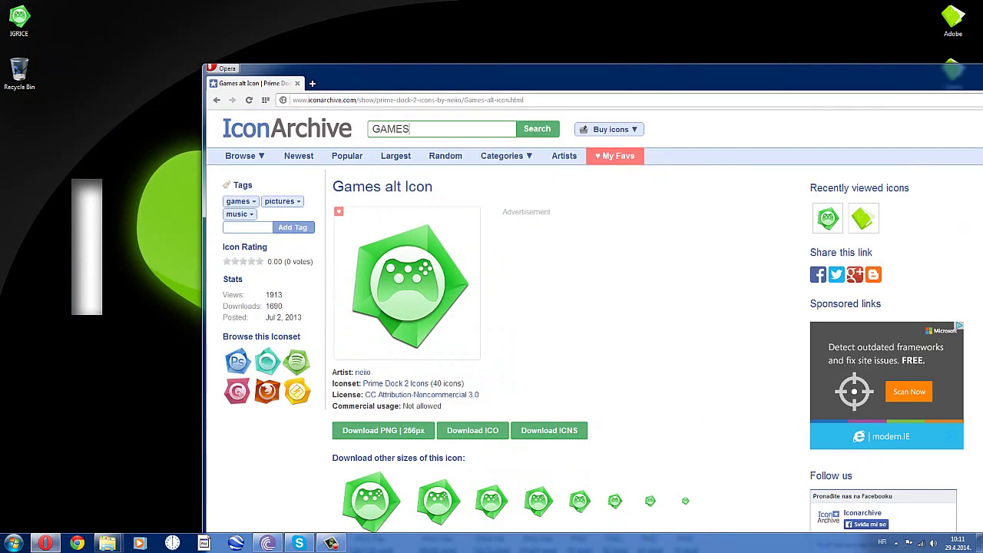
{"action": "double_click", "coordinate": [393, 129]}
{"action": "type", "text": "recly bin"}
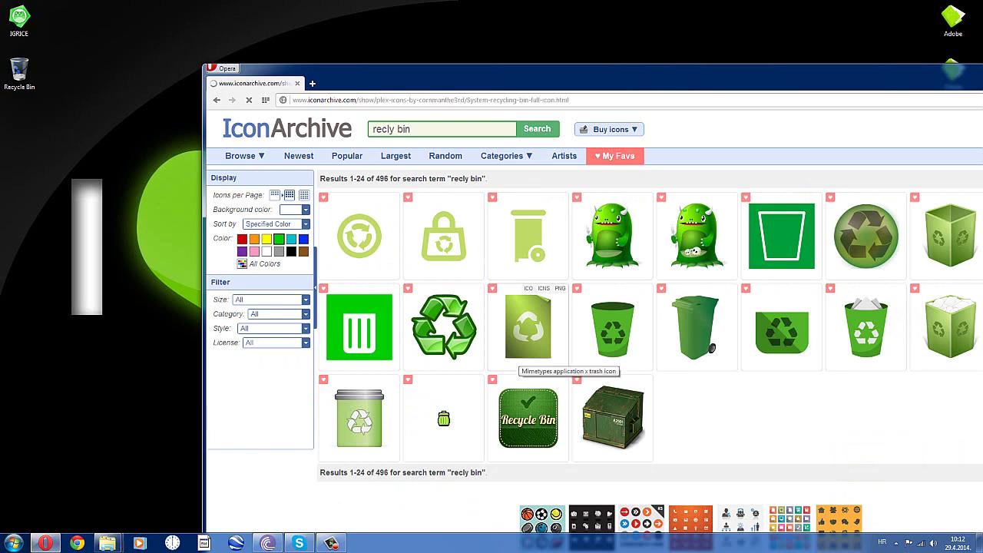
{"action": "scroll", "coordinate": [595, 307], "scroll_direction": "down", "scroll_amount": 4}
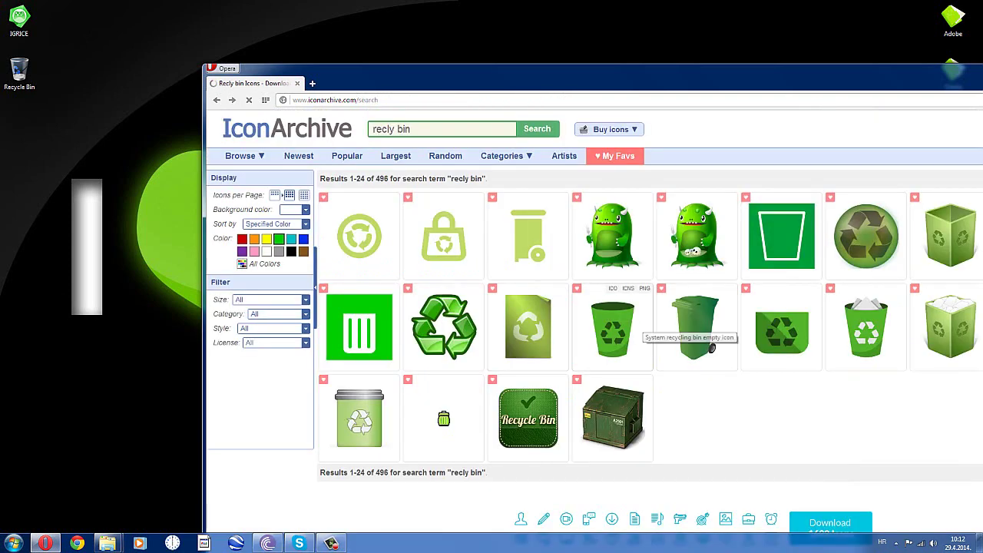
{"action": "left_click", "coordinate": [658, 322]}
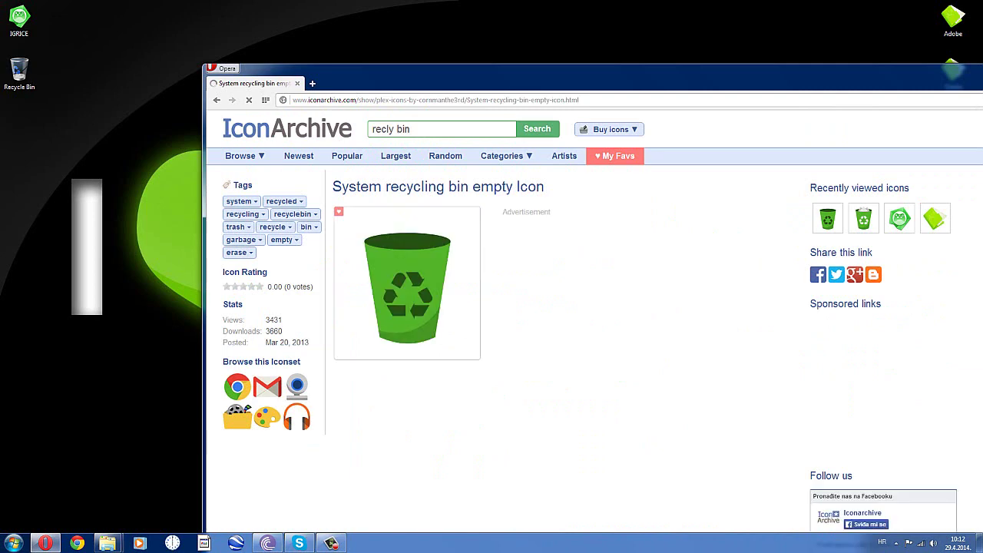
{"action": "scroll", "coordinate": [491, 307], "scroll_direction": "down", "scroll_amount": 3}
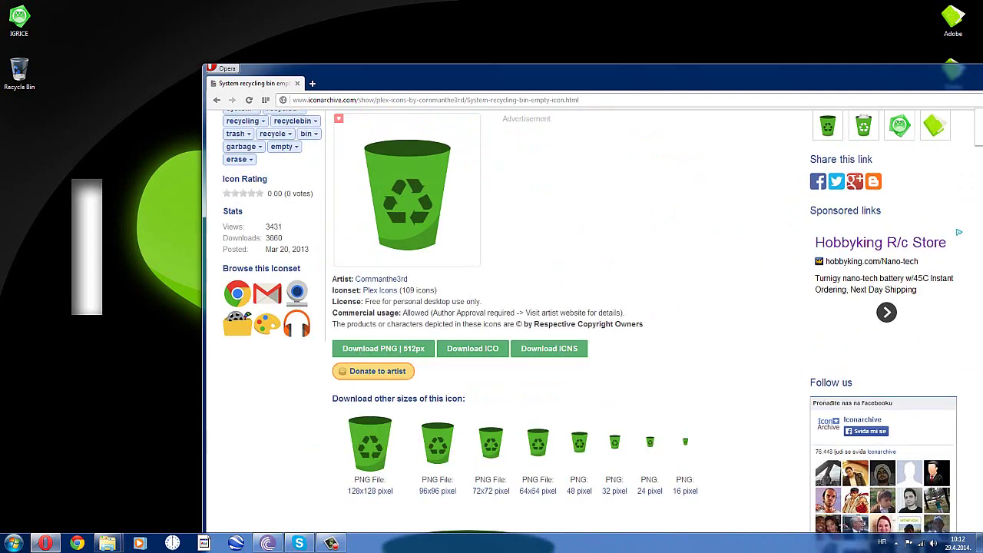
Step: Move Cornmanthe3rd-Plex-System-recycling-bin-empty.ico and Cornmanthe3rd-Plex-System-recycling-bin-full (1).ico from Downloads into Sve za destop on SVASTARA (F:)
{"action": "left_click", "coordinate": [108, 542]}
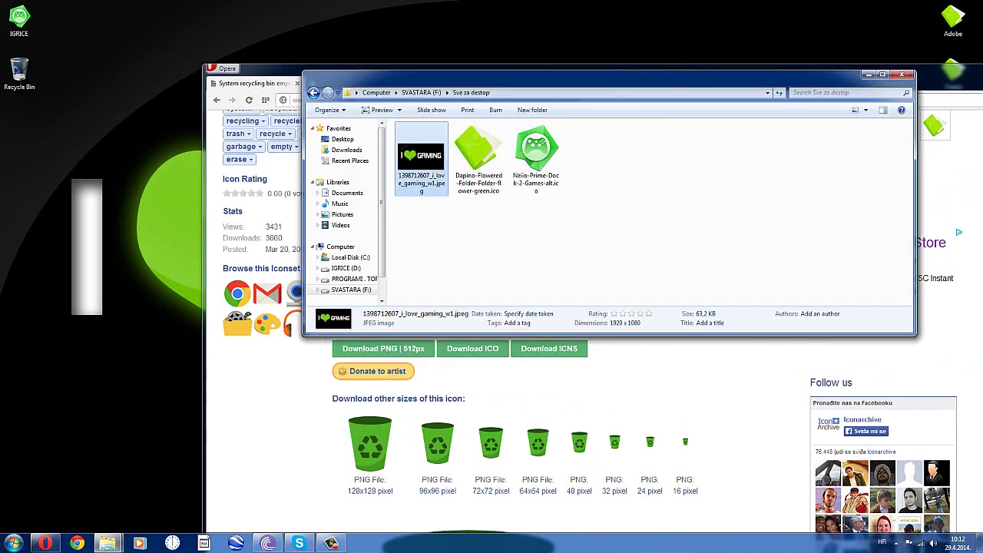
{"action": "left_click", "coordinate": [346, 150]}
{"action": "left_click_drag", "start_coordinate": [627, 210], "coordinate": [469, 160]}
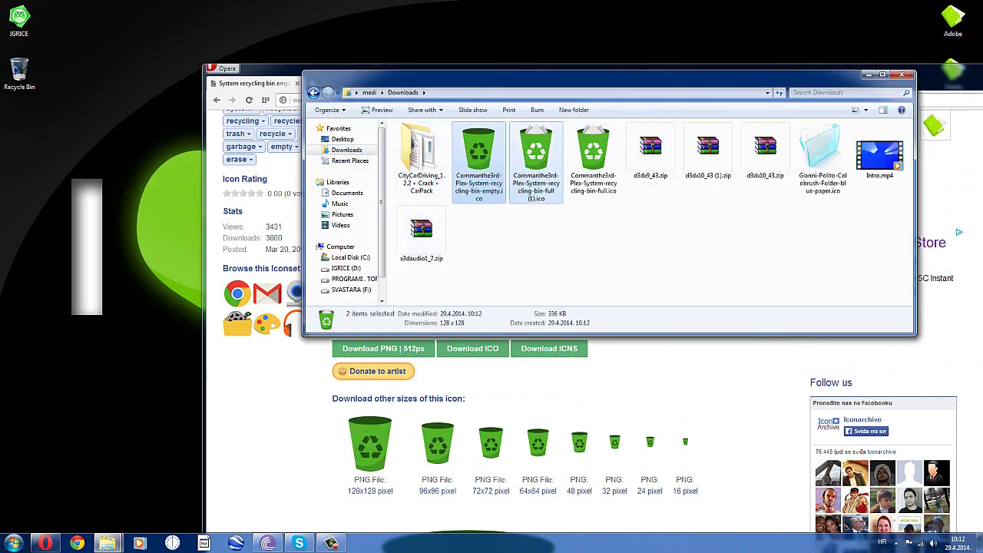
{"action": "right_click", "coordinate": [469, 159]}
{"action": "left_click", "coordinate": [493, 289]}
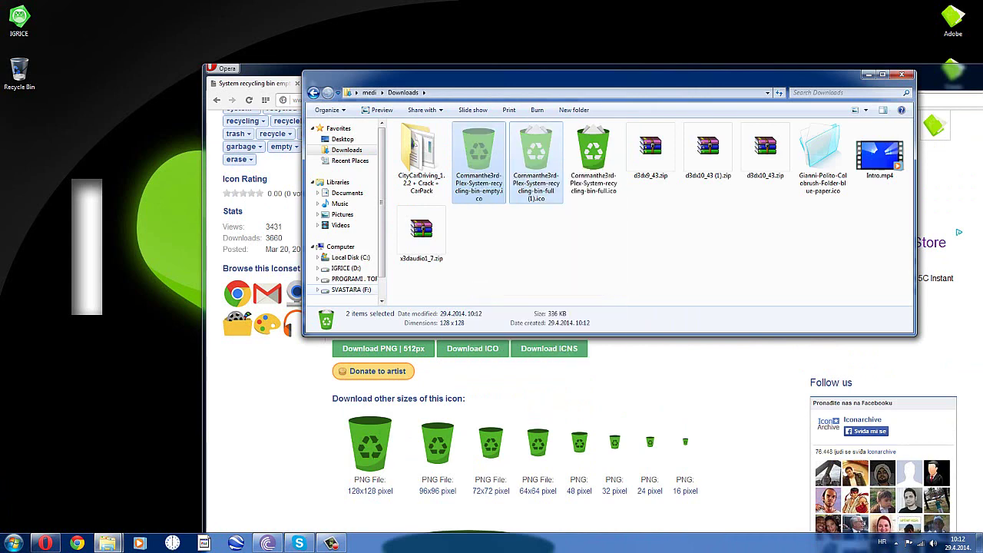
{"action": "left_click", "coordinate": [351, 290]}
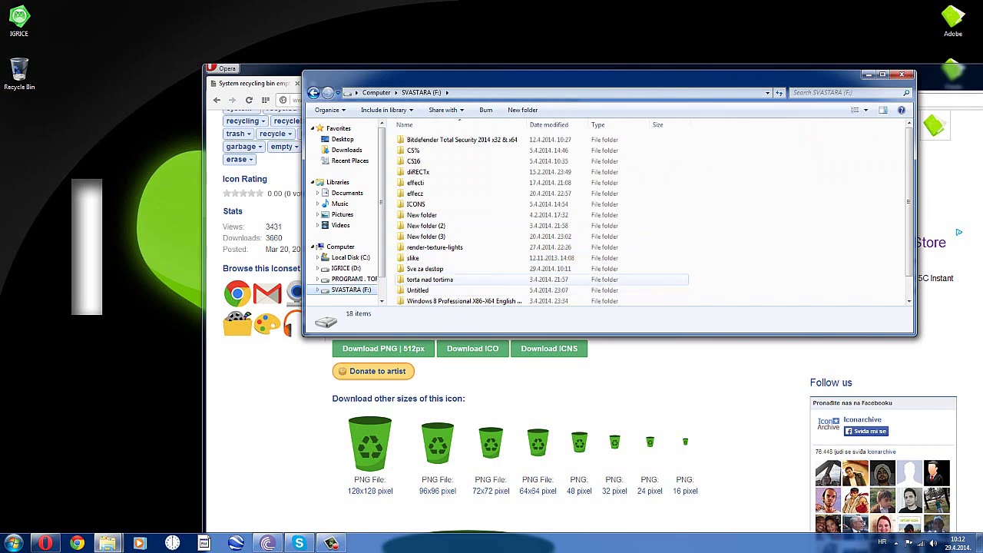
{"action": "double_click", "coordinate": [425, 268]}
{"action": "right_click", "coordinate": [492, 227]}
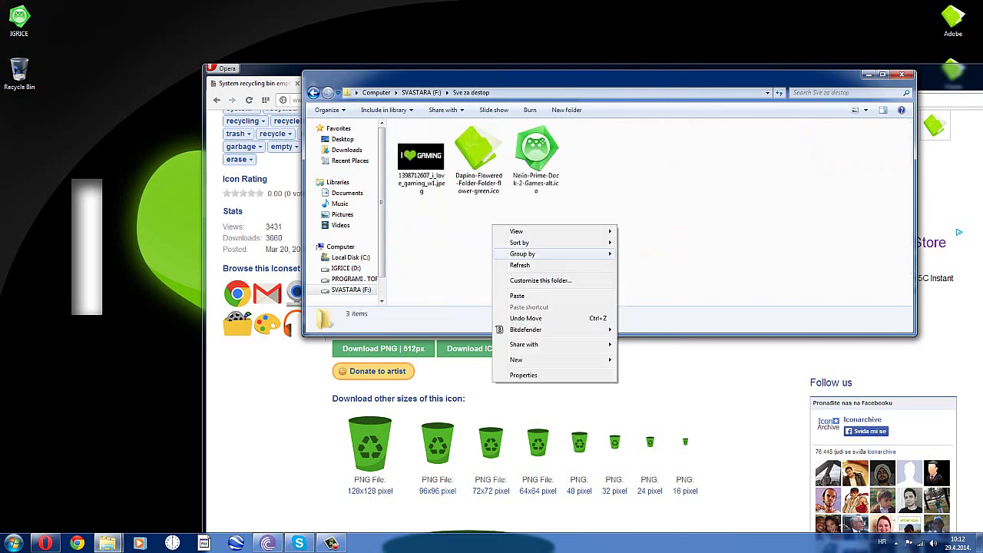
{"action": "left_click", "coordinate": [517, 296]}
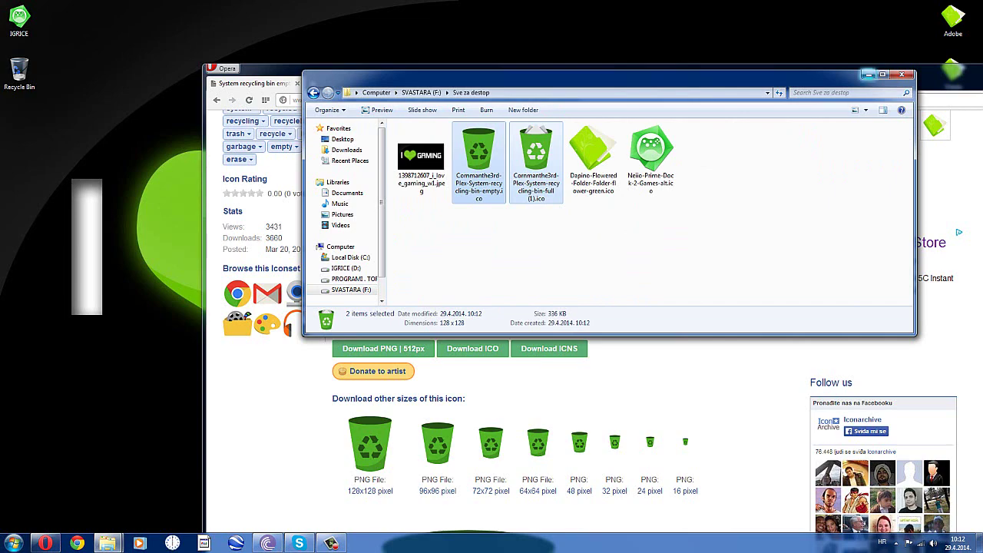
Step: Minimize the open folder windows, move the browser aside, and open the desktop icon settings from the desktop's Personalization options
{"action": "left_click", "coordinate": [868, 74]}
{"action": "left_click_drag", "start_coordinate": [869, 75], "coordinate": [412, 409]}
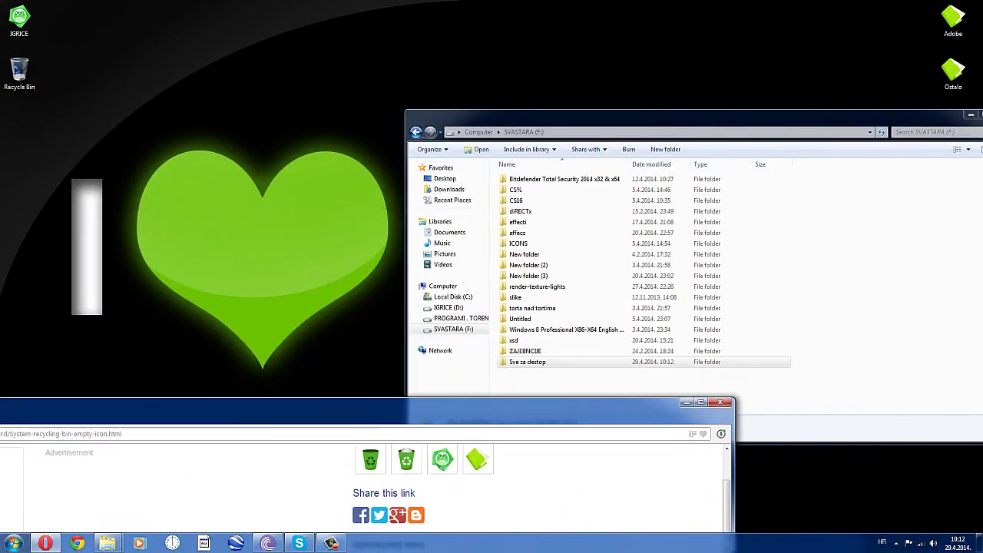
{"action": "left_click", "coordinate": [970, 114]}
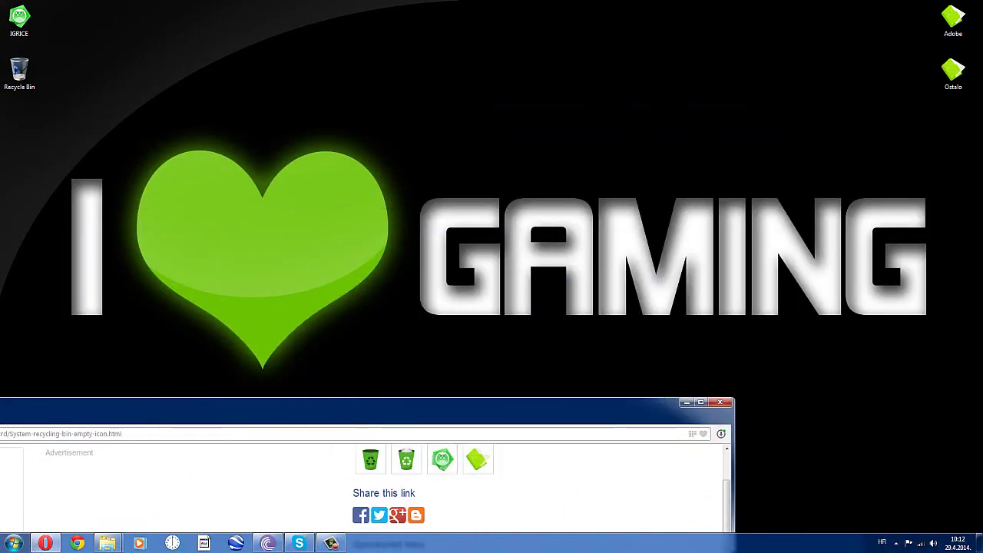
{"action": "right_click", "coordinate": [345, 79]}
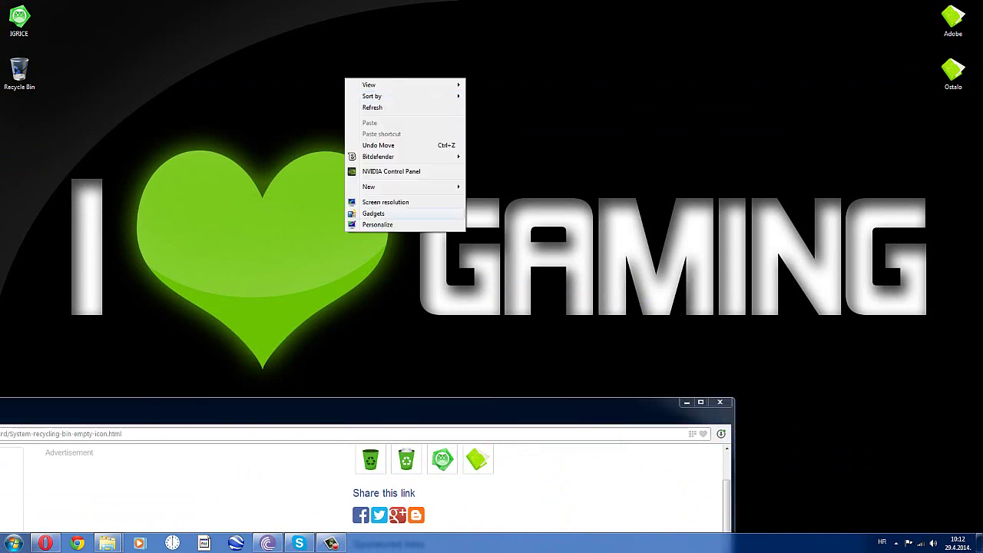
{"action": "left_click", "coordinate": [377, 225]}
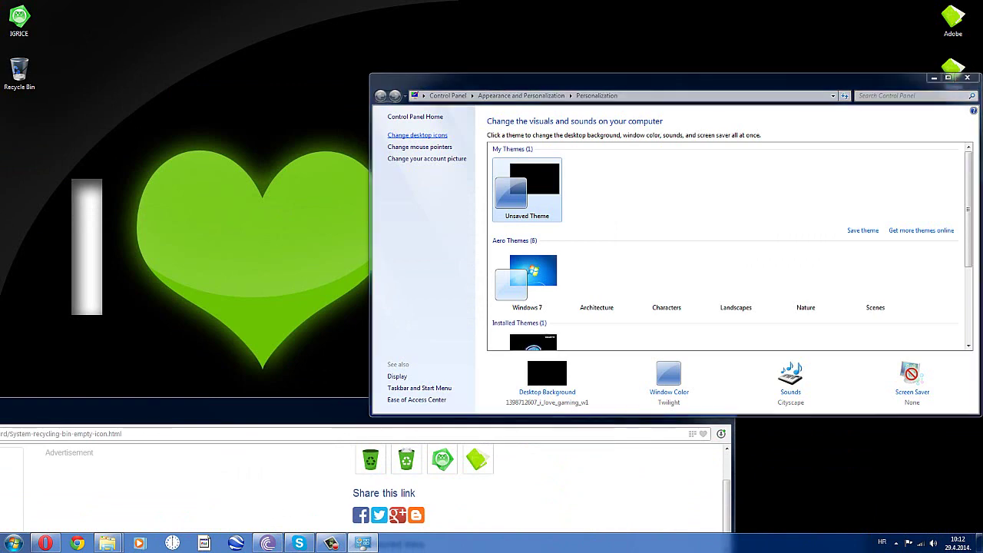
{"action": "left_click", "coordinate": [417, 135]}
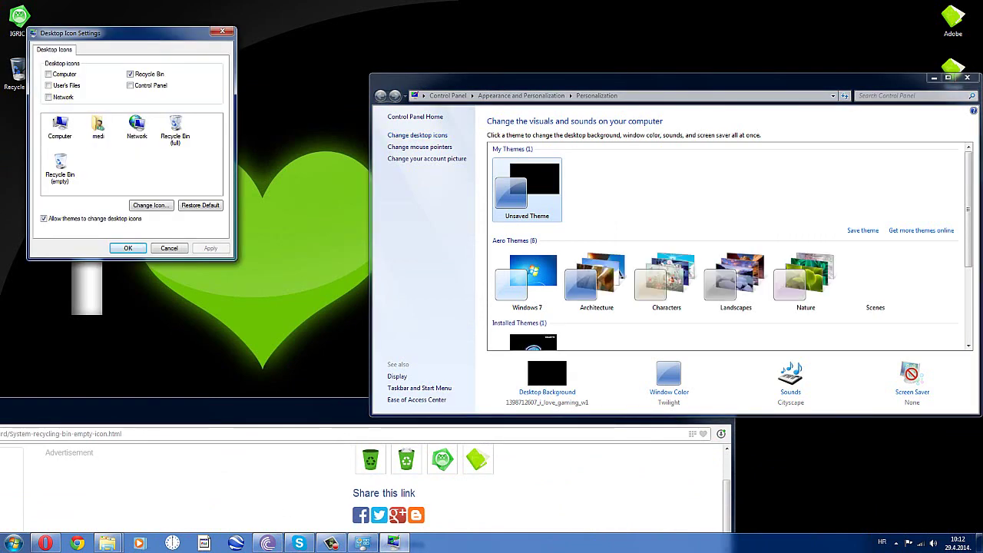
Step: Assign Cornmanthe3rd-Plex-System-recycling-bin-full (1).ico from Sve za destop on SVASTARA (F:) as the Recycle Bin (full) icon
{"action": "left_click", "coordinate": [175, 131]}
{"action": "left_click", "coordinate": [151, 205]}
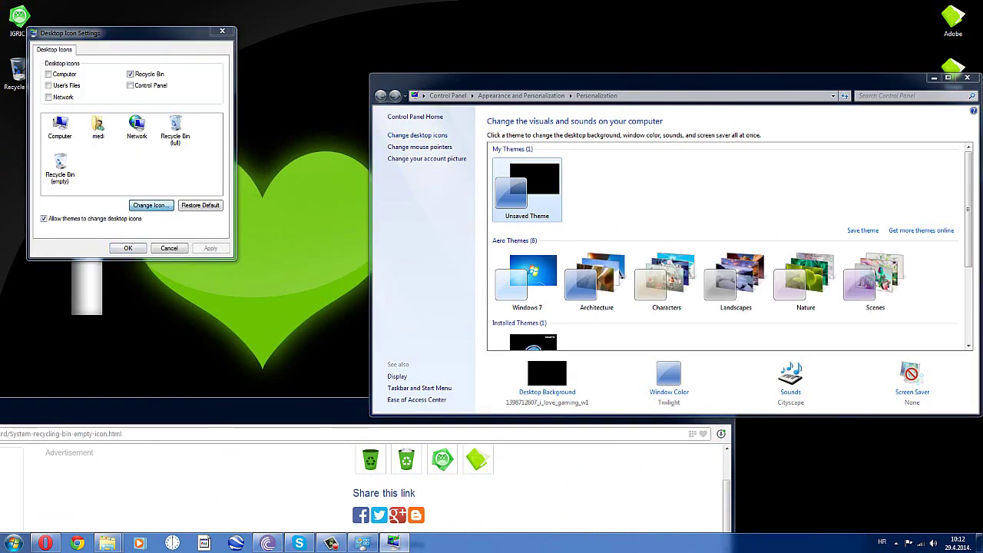
{"action": "left_click", "coordinate": [186, 110]}
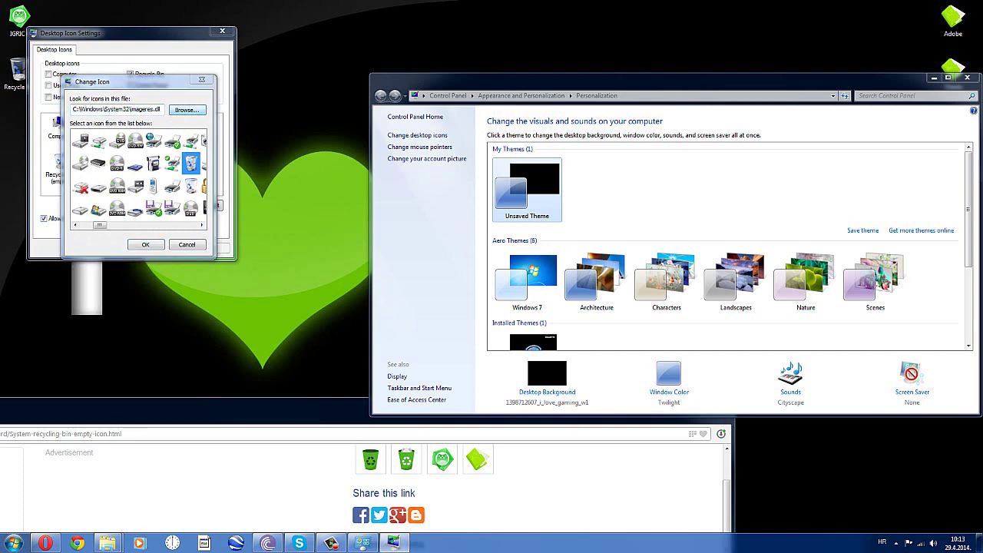
{"action": "left_click", "coordinate": [114, 310]}
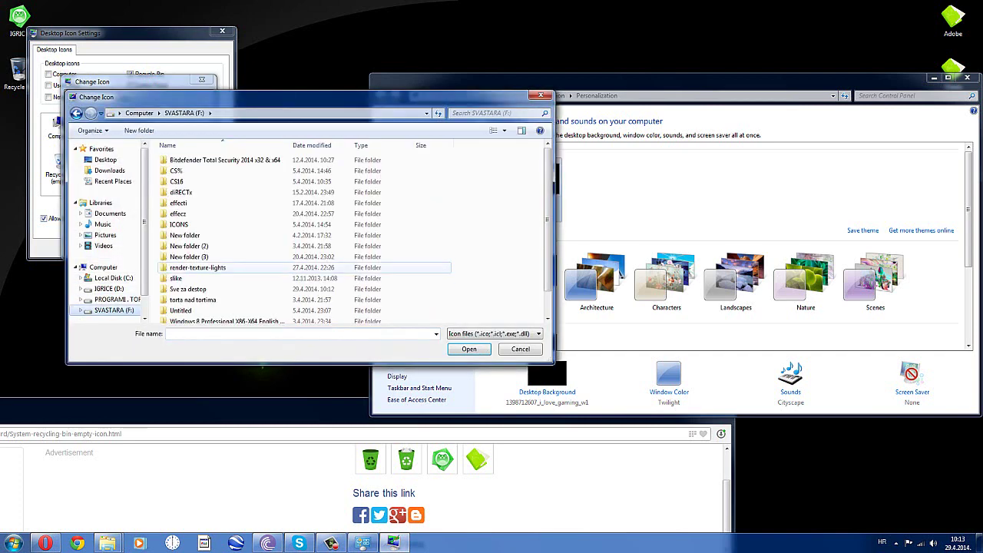
{"action": "left_click", "coordinate": [192, 300]}
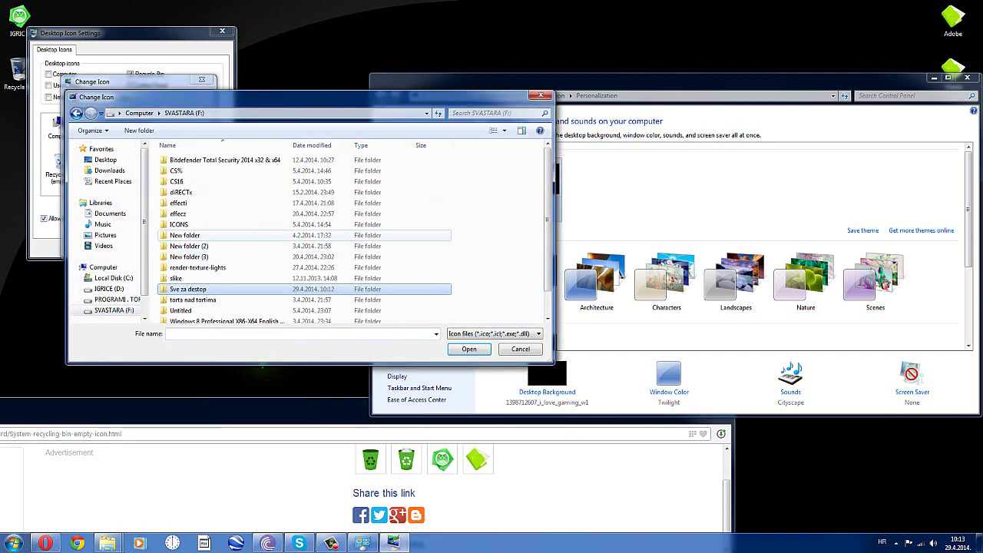
{"action": "double_click", "coordinate": [188, 289]}
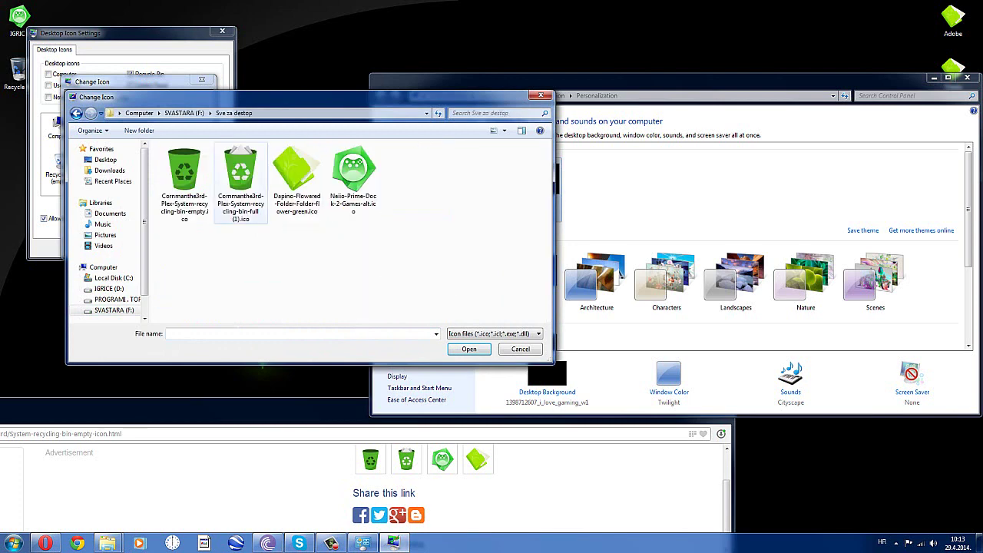
{"action": "double_click", "coordinate": [240, 182]}
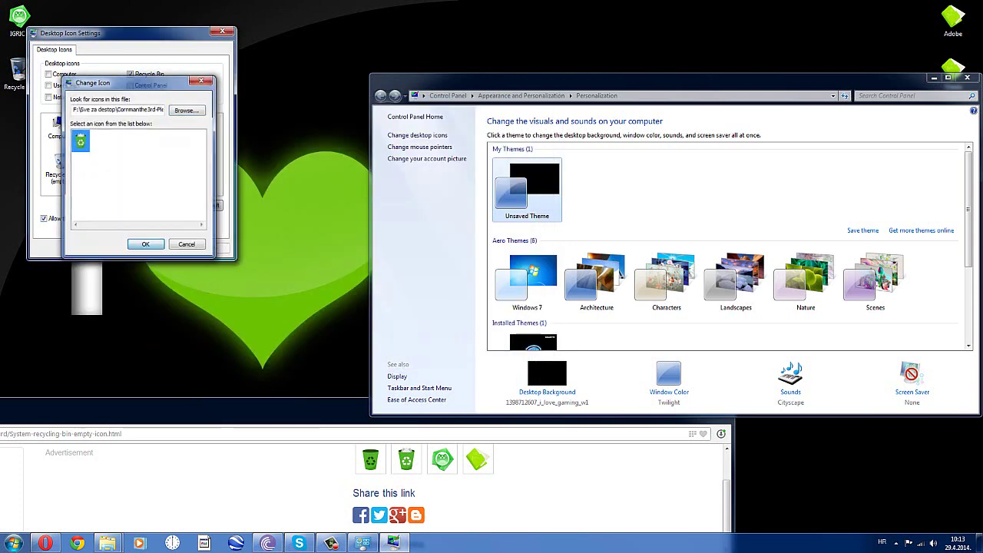
{"action": "left_click", "coordinate": [146, 242]}
Step: Assign Cornmanthe3rd-Plex-System-recycling-bin-empty.ico from Sve za destop as the Recycle Bin (empty) icon, accept the icon settings, and refresh the desktop
{"action": "left_click", "coordinate": [60, 166]}
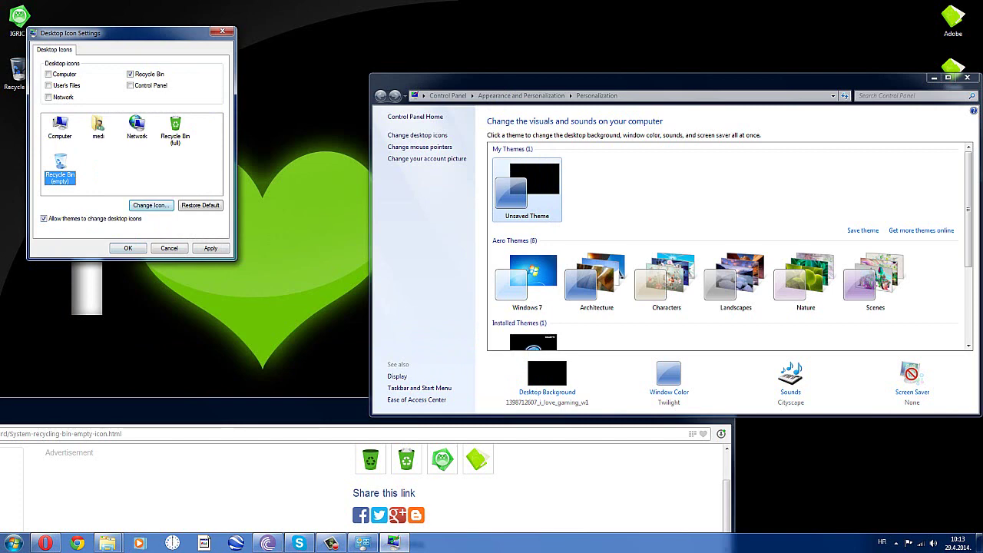
{"action": "left_click", "coordinate": [151, 205]}
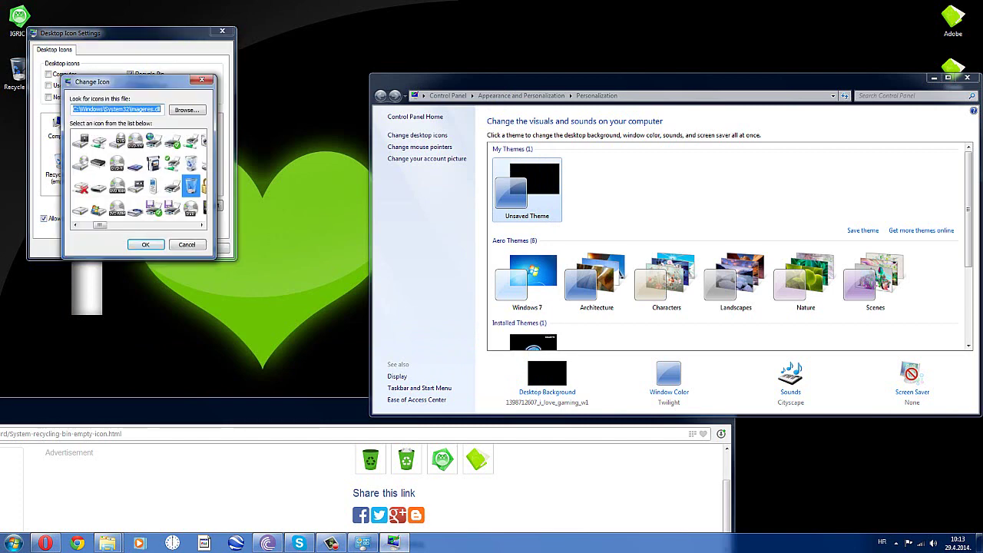
{"action": "left_click", "coordinate": [186, 110]}
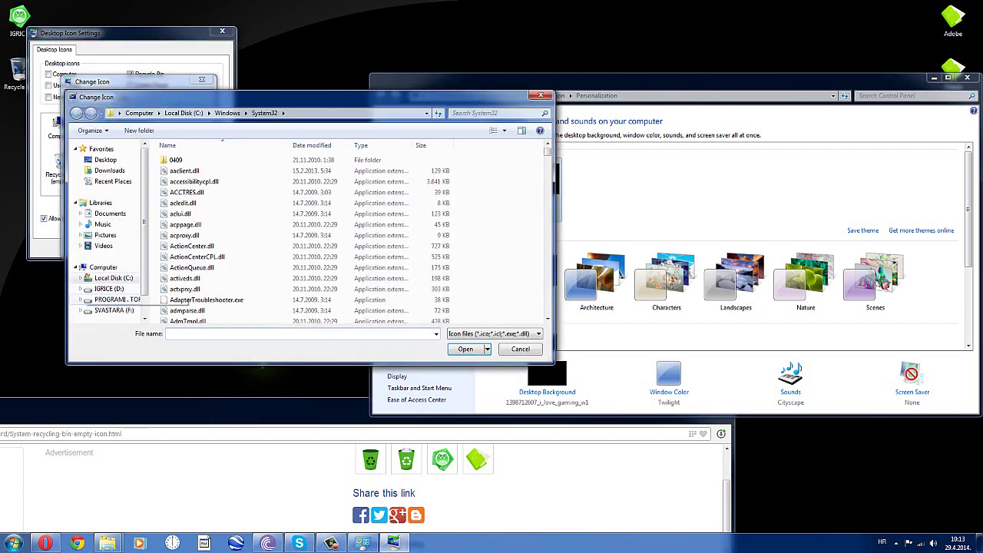
{"action": "left_click", "coordinate": [114, 309]}
{"action": "left_click", "coordinate": [188, 289]}
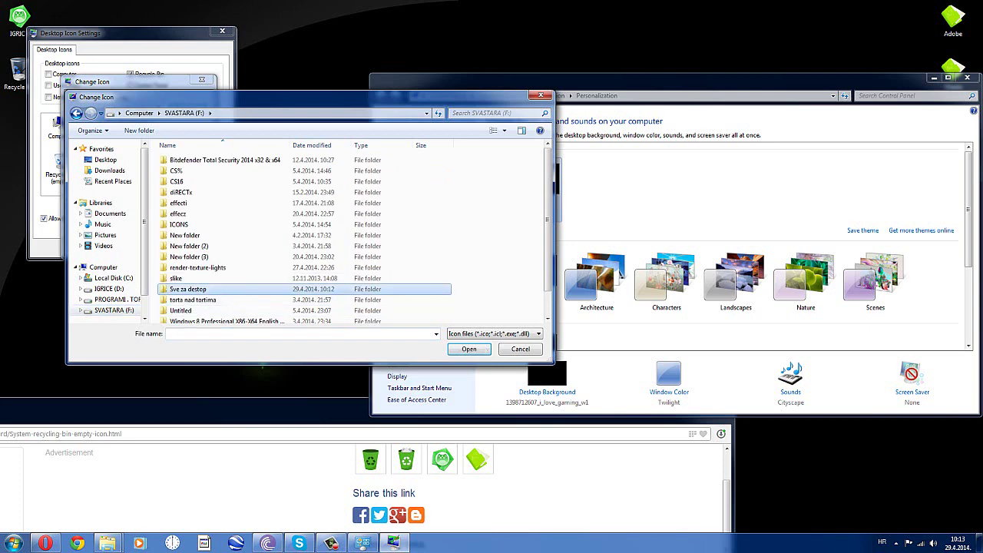
{"action": "double_click", "coordinate": [188, 290]}
{"action": "left_click", "coordinate": [241, 183]}
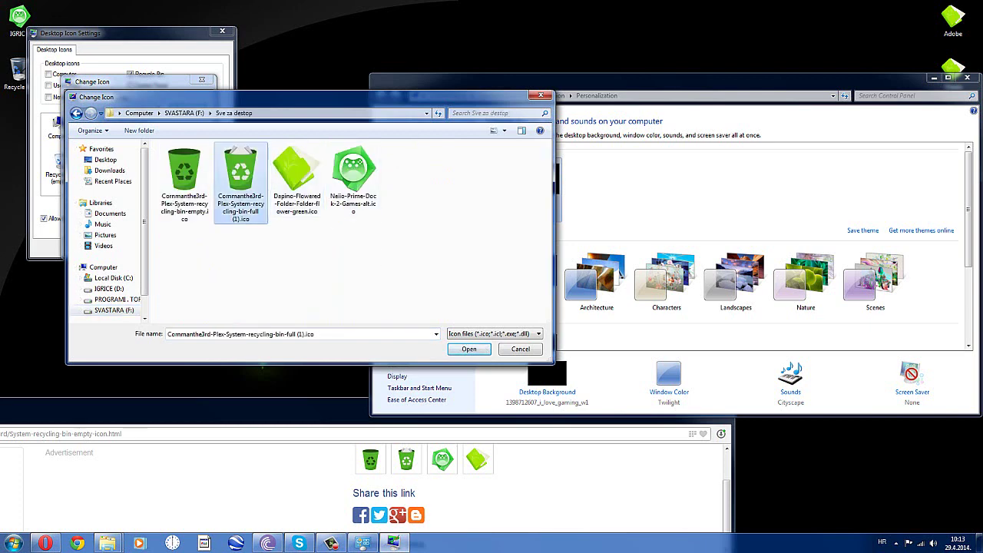
{"action": "right_click", "coordinate": [215, 175]}
{"action": "left_click", "coordinate": [187, 178]}
{"action": "double_click", "coordinate": [185, 178]}
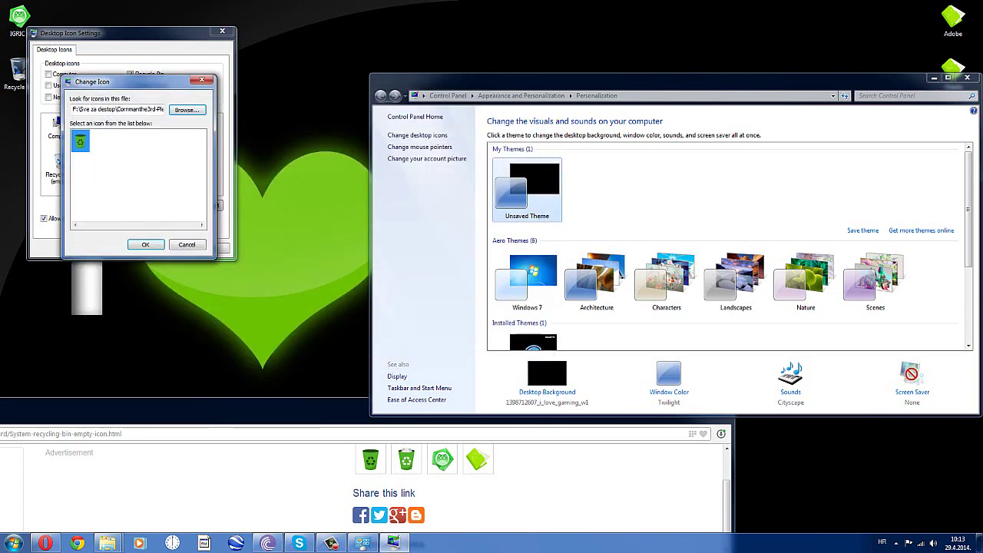
{"action": "left_click", "coordinate": [145, 244]}
{"action": "left_click", "coordinate": [128, 248]}
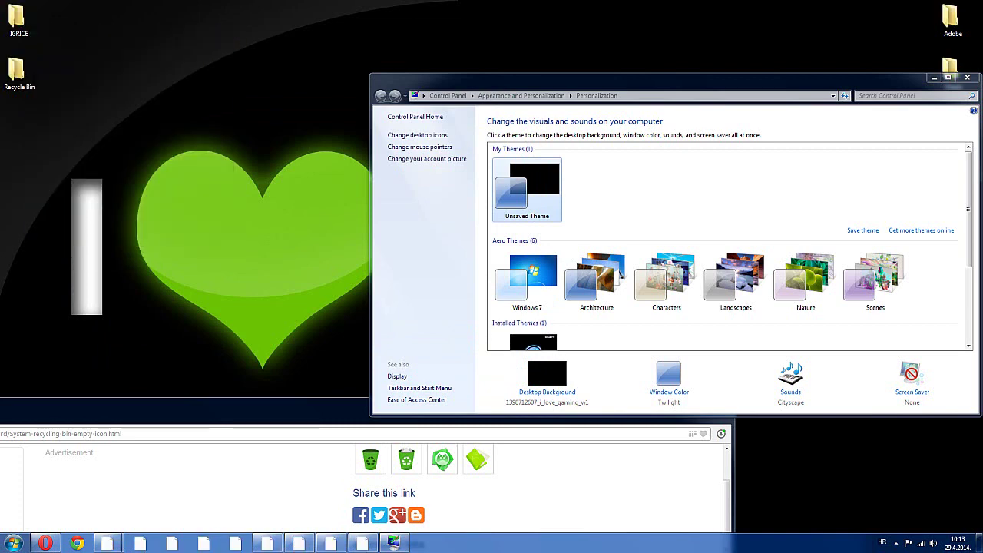
{"action": "right_click", "coordinate": [126, 169]}
{"action": "left_click", "coordinate": [142, 201]}
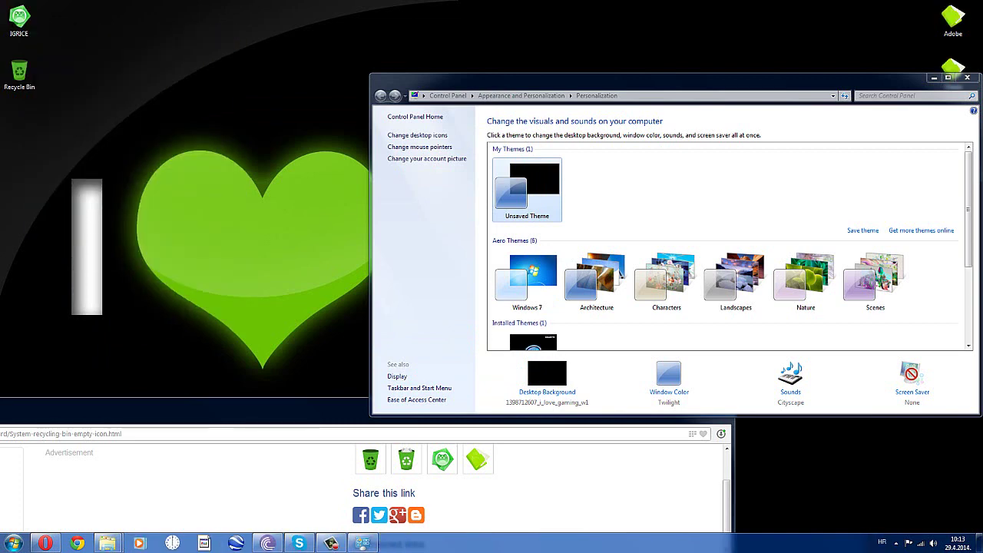
Step: Close the browser, then set the window color to Leaf with color intensity at maximum and save the changes
{"action": "left_click_drag", "start_coordinate": [925, 78], "coordinate": [903, 20]}
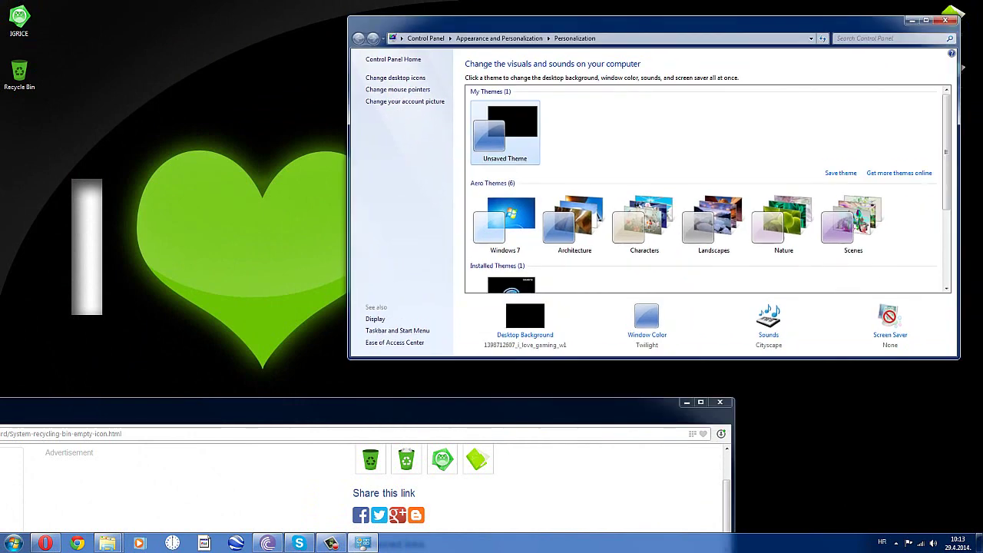
{"action": "left_click", "coordinate": [720, 402]}
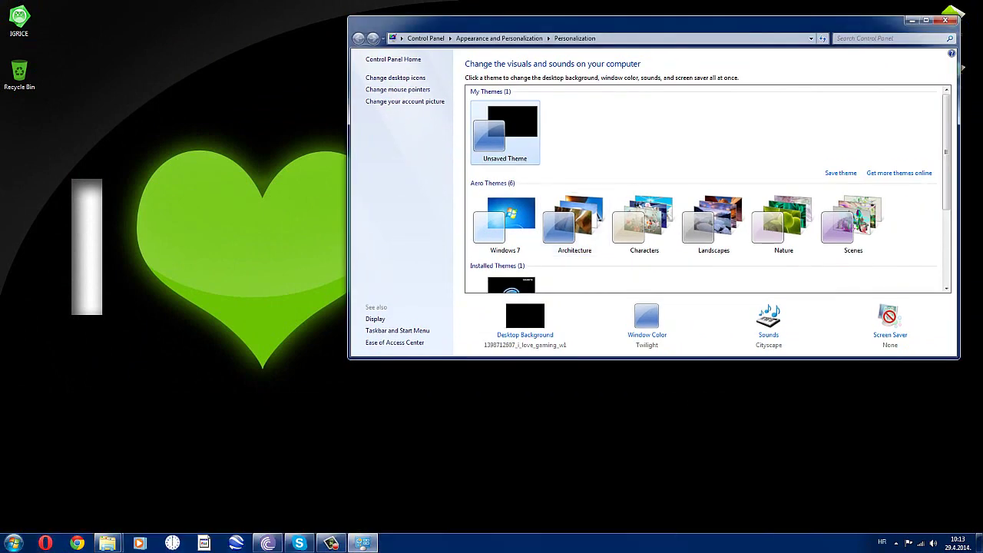
{"action": "left_click", "coordinate": [646, 318]}
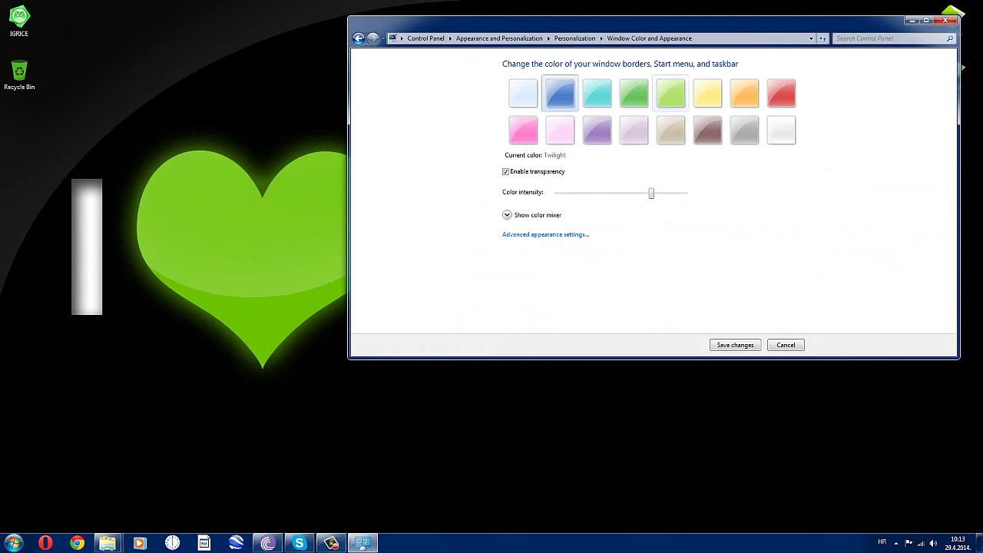
{"action": "left_click", "coordinate": [633, 93]}
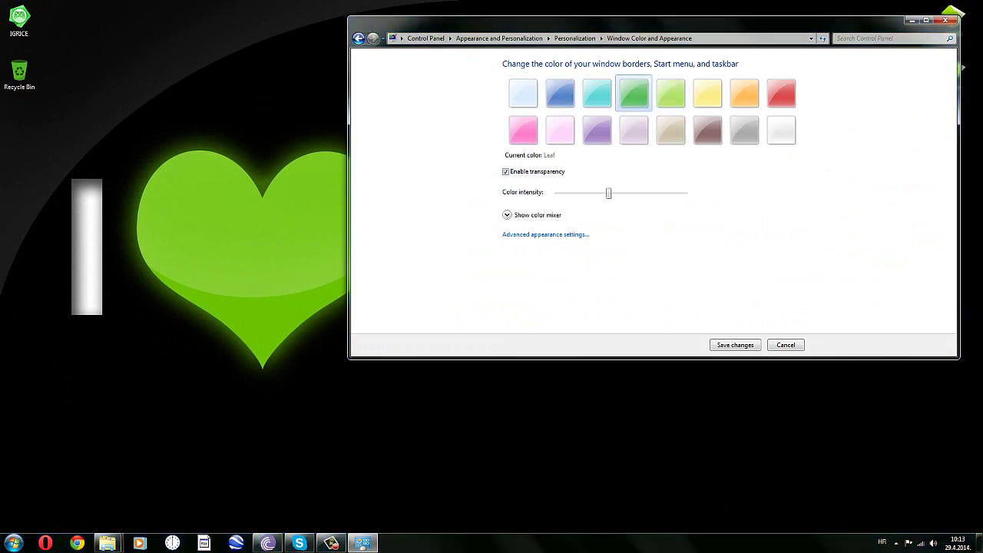
{"action": "left_click_drag", "start_coordinate": [608, 192], "coordinate": [636, 193]}
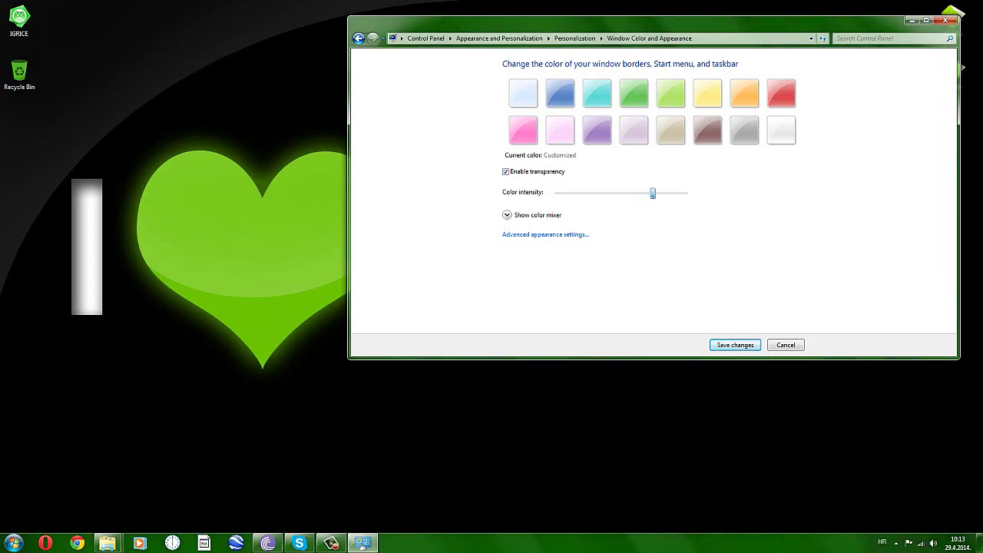
{"action": "left_click_drag", "start_coordinate": [652, 193], "coordinate": [685, 192]}
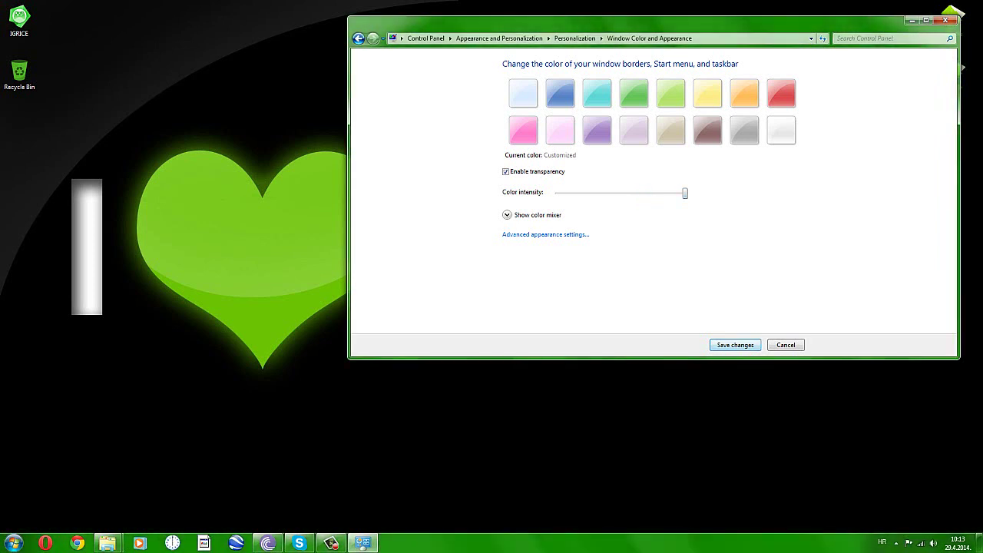
{"action": "left_click", "coordinate": [735, 345]}
Step: Minimize the Personalization window and refresh the desktop
{"action": "left_click", "coordinate": [911, 20]}
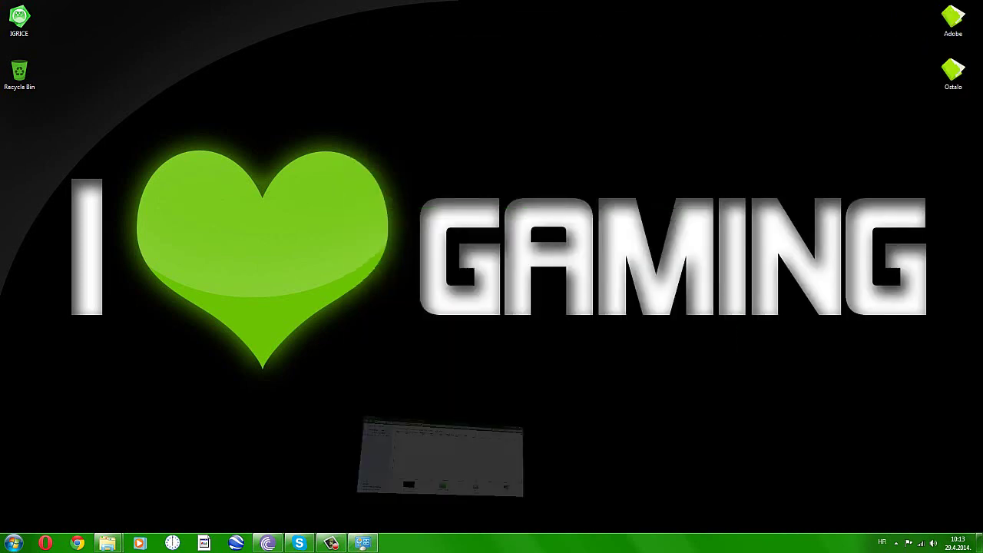
{"action": "right_click", "coordinate": [387, 120]}
{"action": "left_click", "coordinate": [416, 149]}
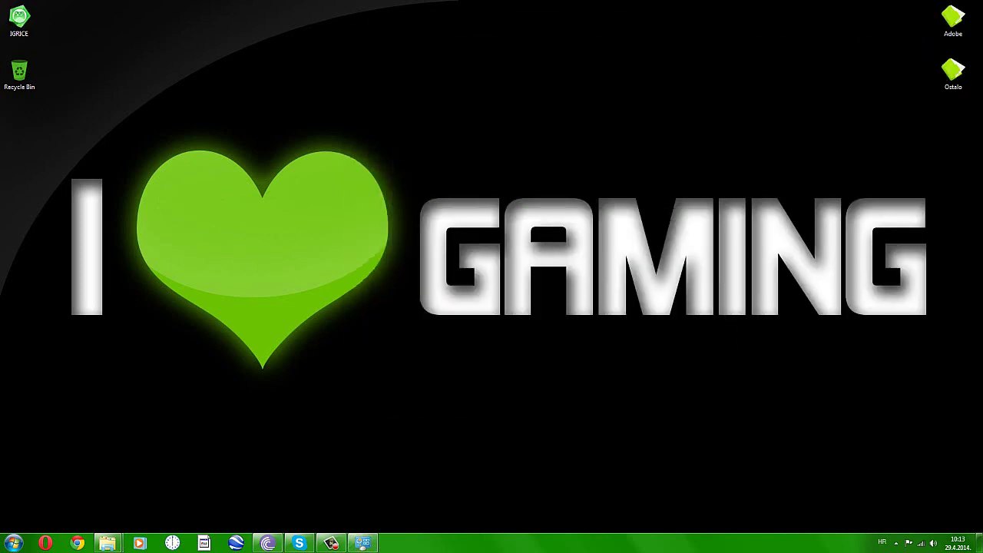